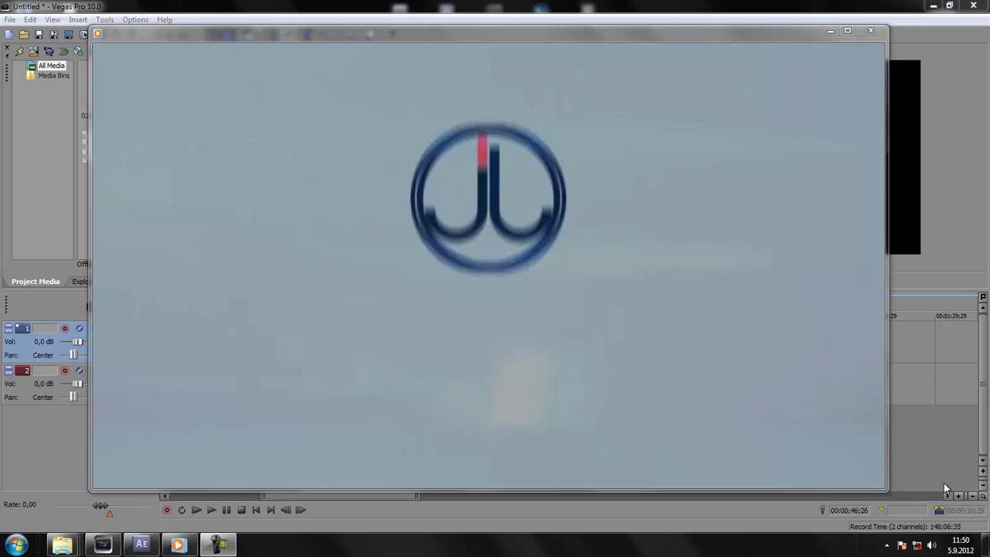
# Play the sample video "back in time by valentine", pause it at about 00:06 and minimise its player window.
pyautogui.moveTo(507, 402)
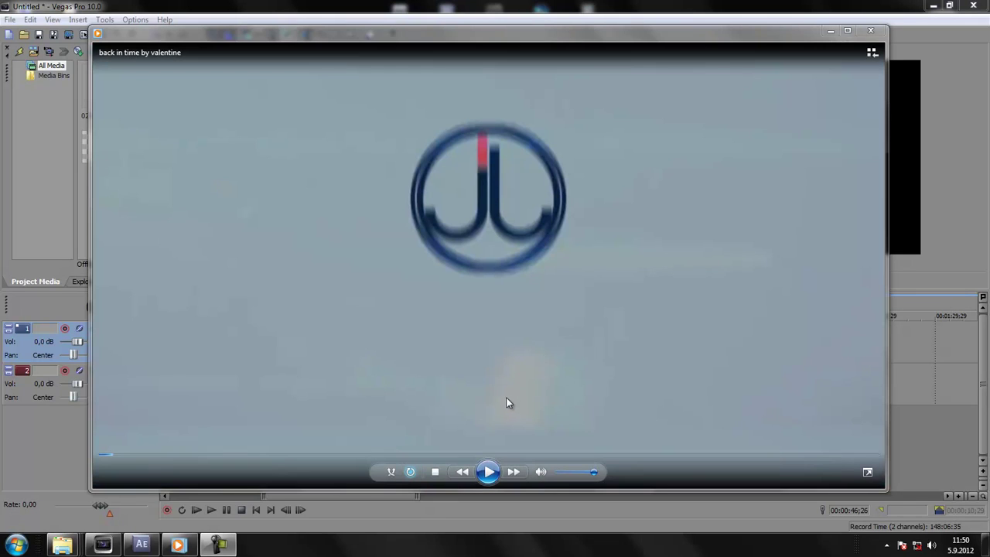
pyautogui.click(487, 472)
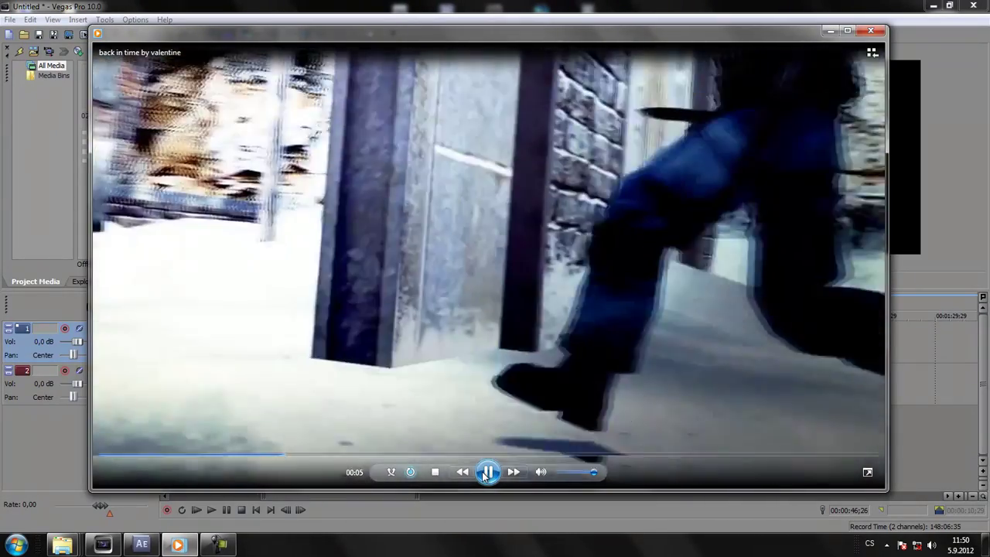
pyautogui.click(488, 472)
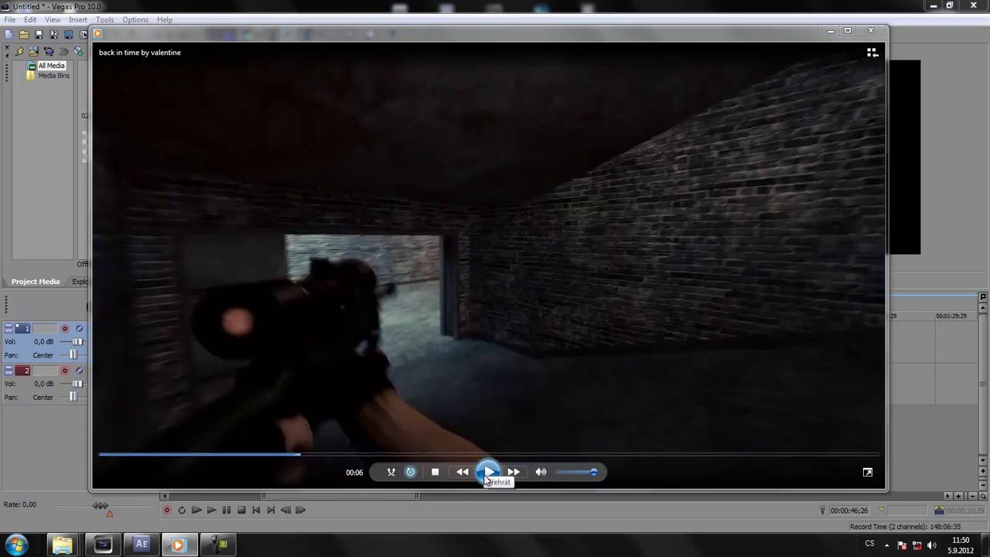
pyautogui.click(830, 32)
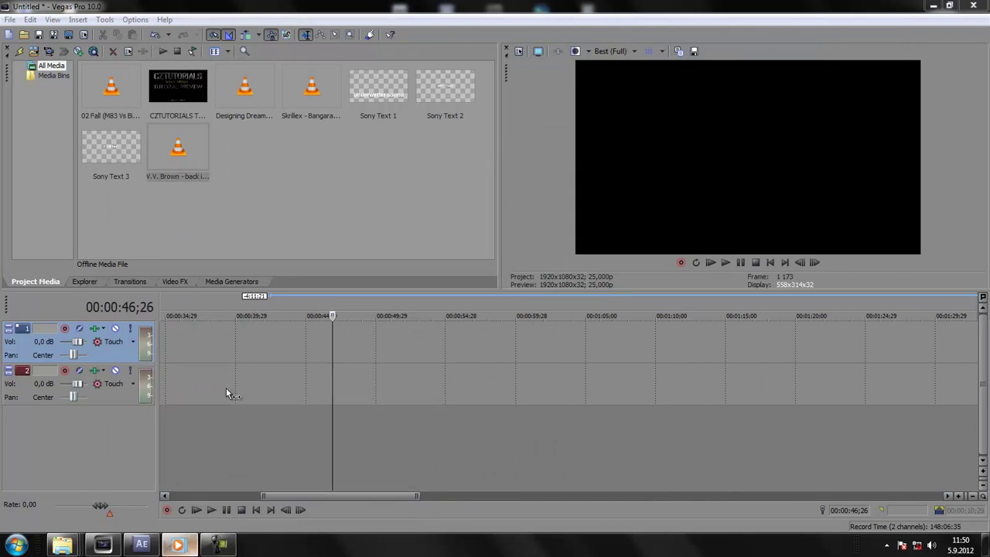
# Place V.V. Brown - back in time.mp3 from the project media on track 2, starting at about 00:00:44;29.
pyautogui.click(199, 169)
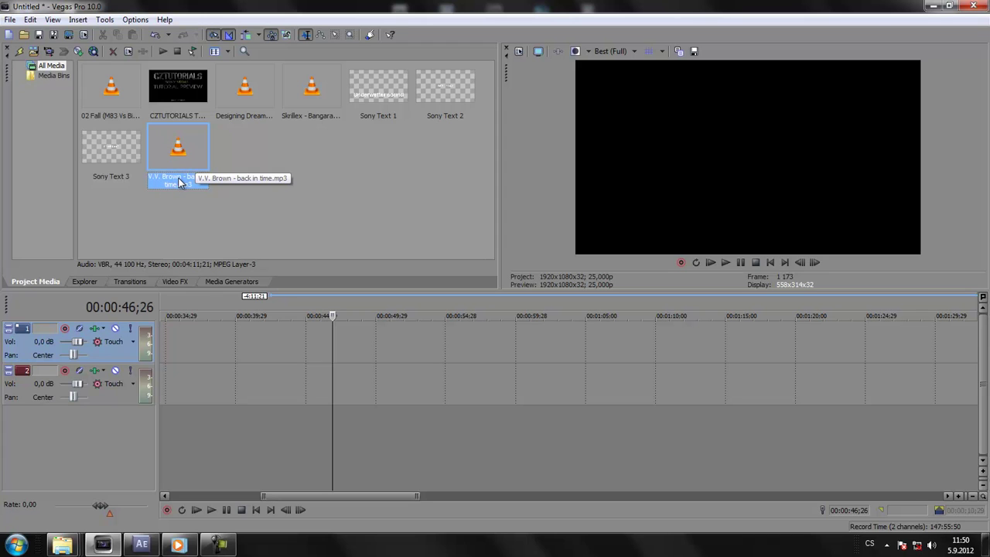
pyautogui.moveTo(177, 149); pyautogui.dragTo(180, 172)
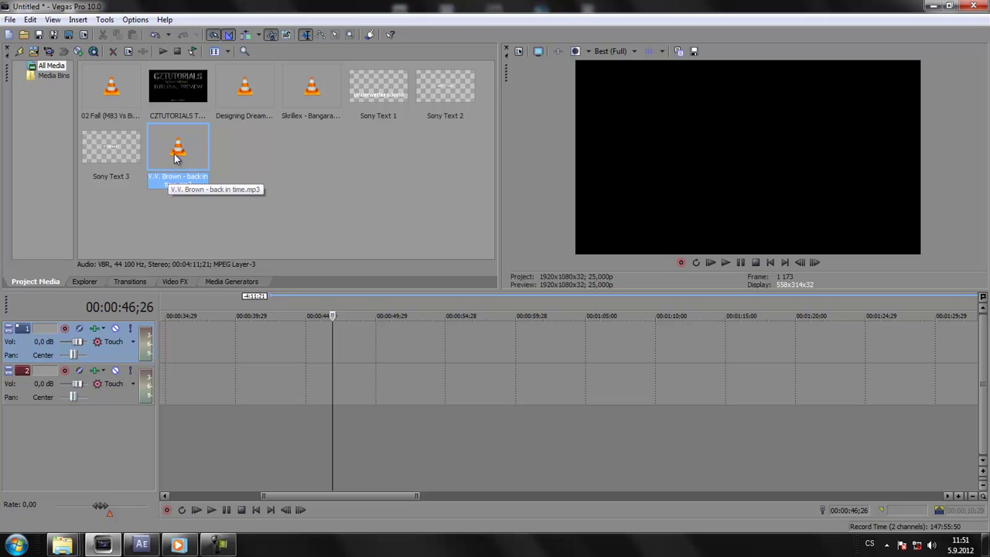
pyautogui.moveTo(175, 157); pyautogui.dragTo(311, 400)
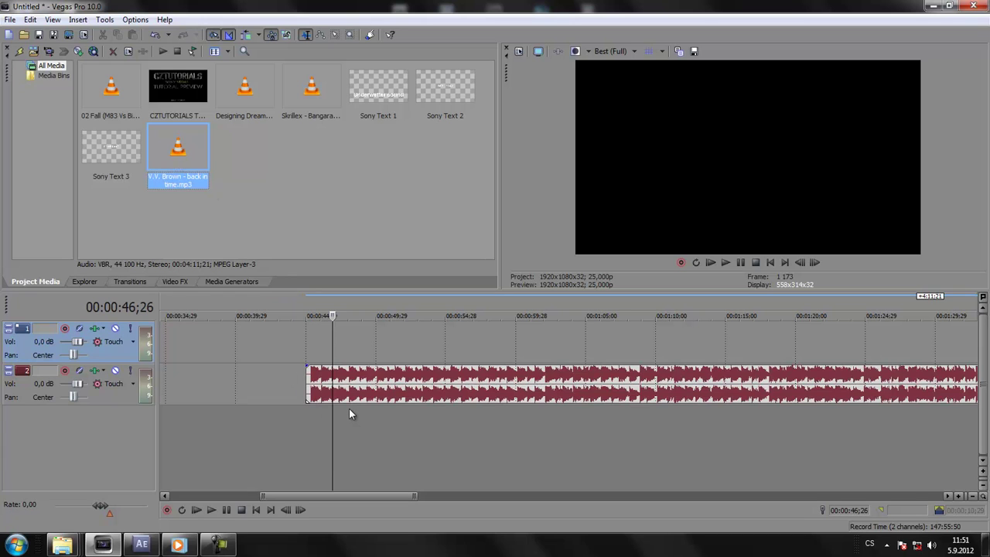
# Duplicate the song clip from track 2 onto track 1, aligned with the original.
pyautogui.click(317, 383)
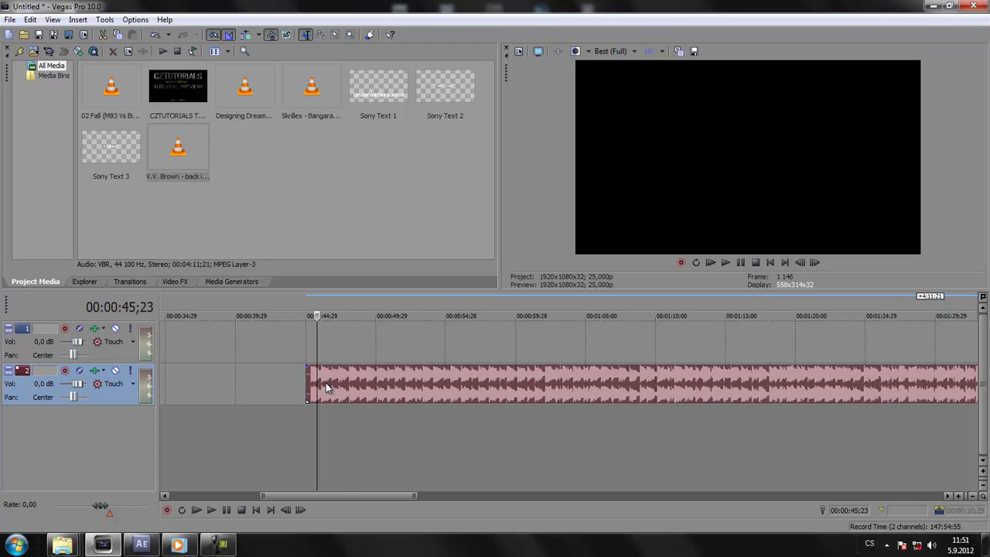
pyautogui.moveTo(326, 382); pyautogui.dragTo(330, 357)
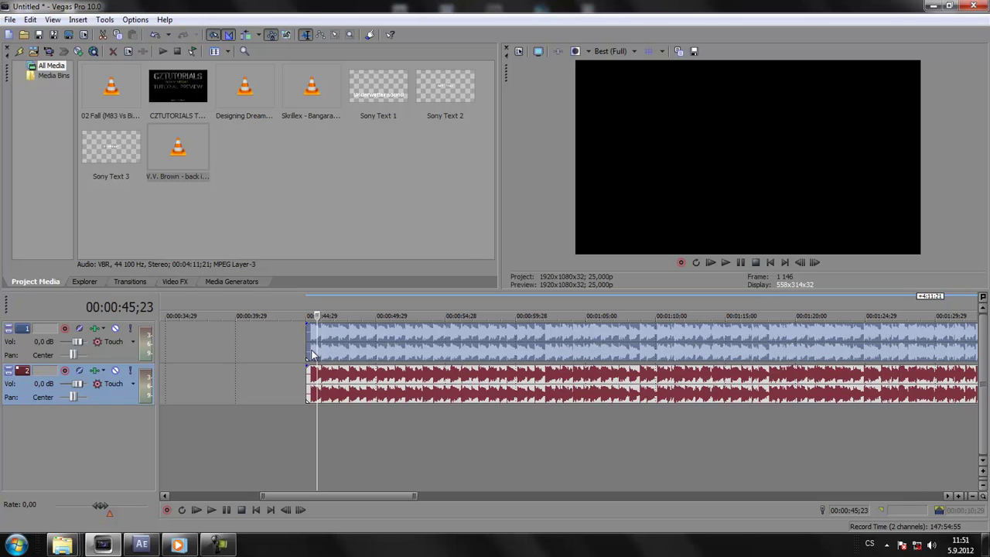
pyautogui.click(312, 355)
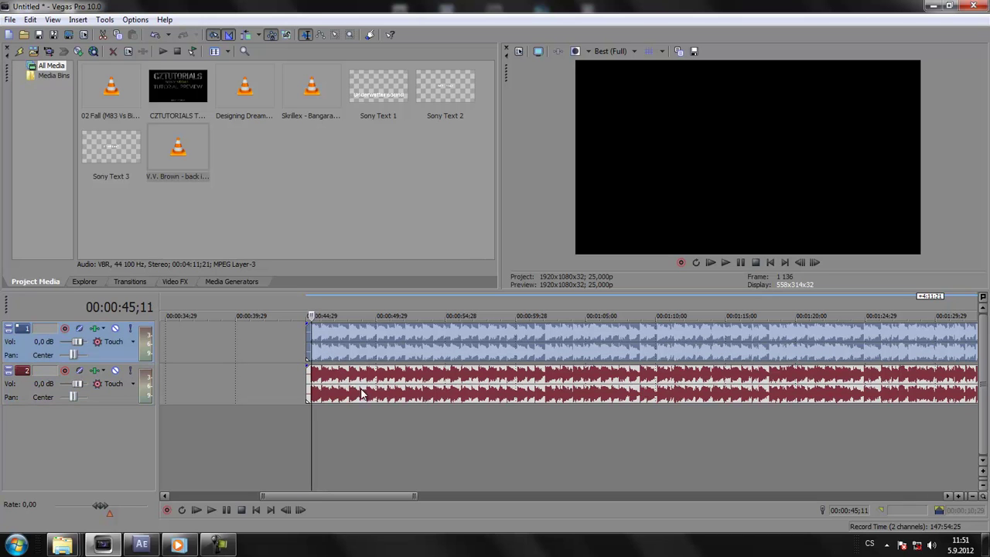
# Listen to the song at about 00:01:17 and 00:01:35 to find a suitable starting point.
pyautogui.moveTo(409, 494); pyautogui.dragTo(574, 494)
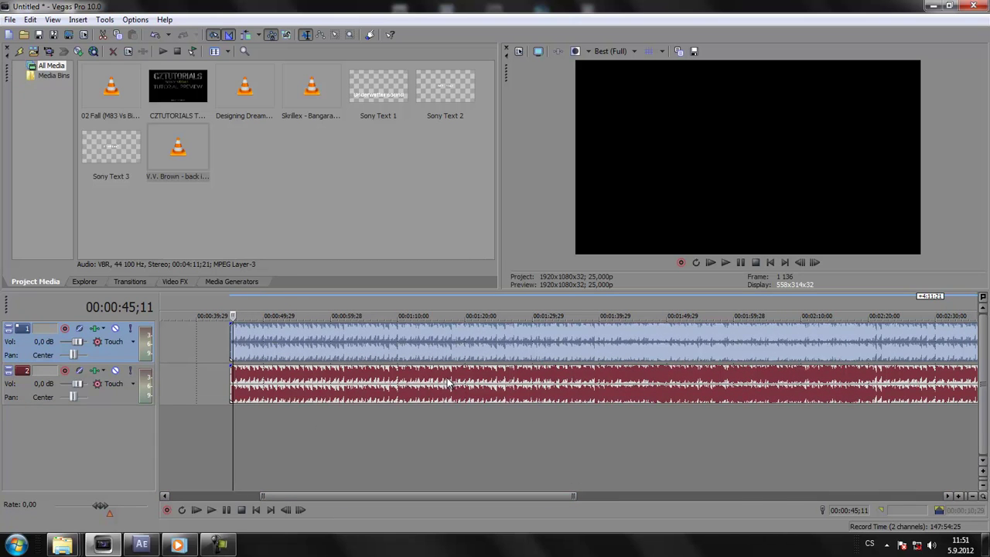
pyautogui.click(447, 382)
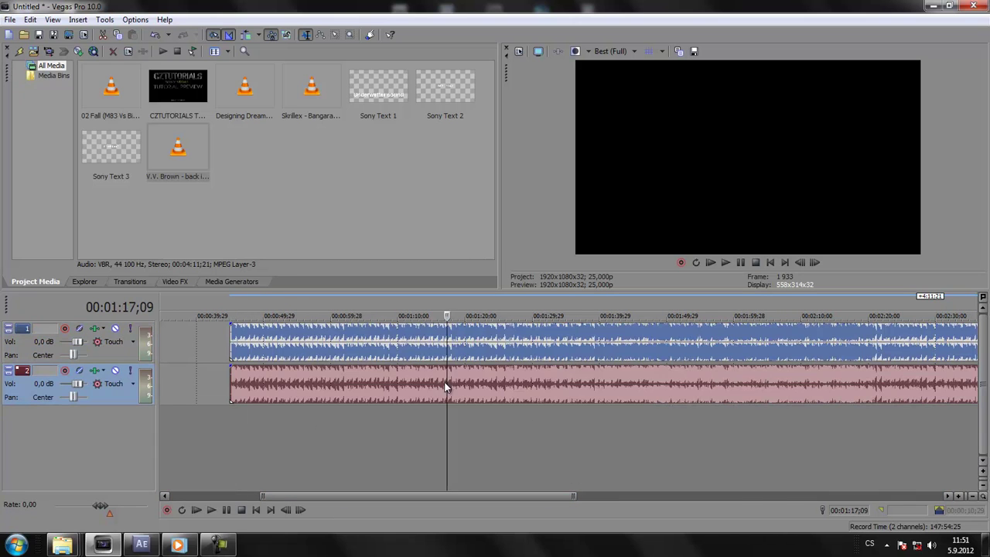
pyautogui.click(727, 263)
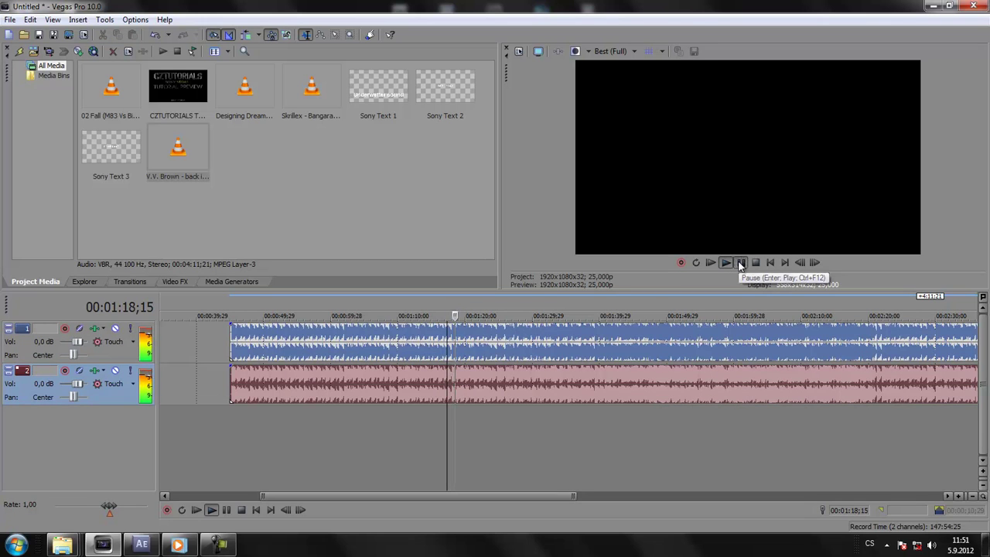
pyautogui.click(570, 350)
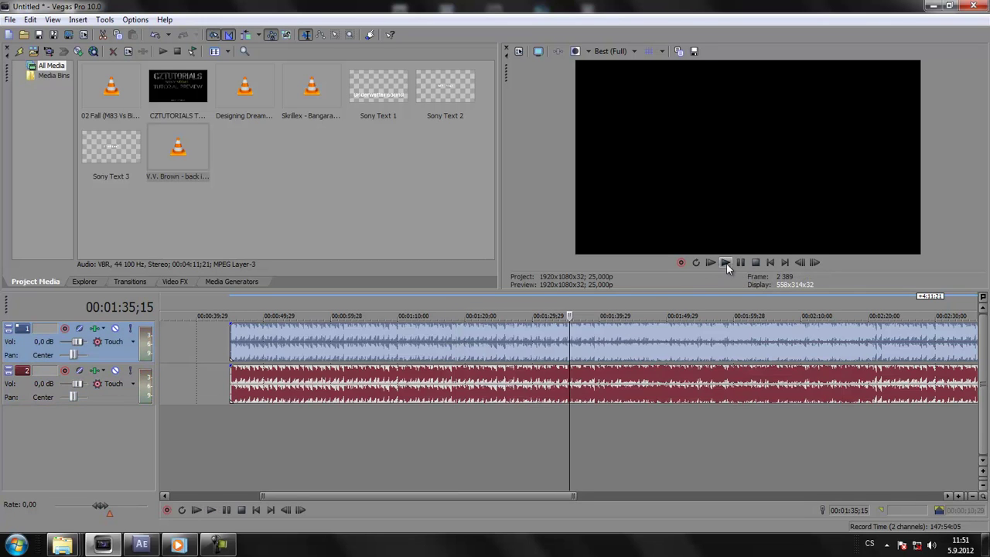
pyautogui.click(726, 263)
pyautogui.click(577, 340)
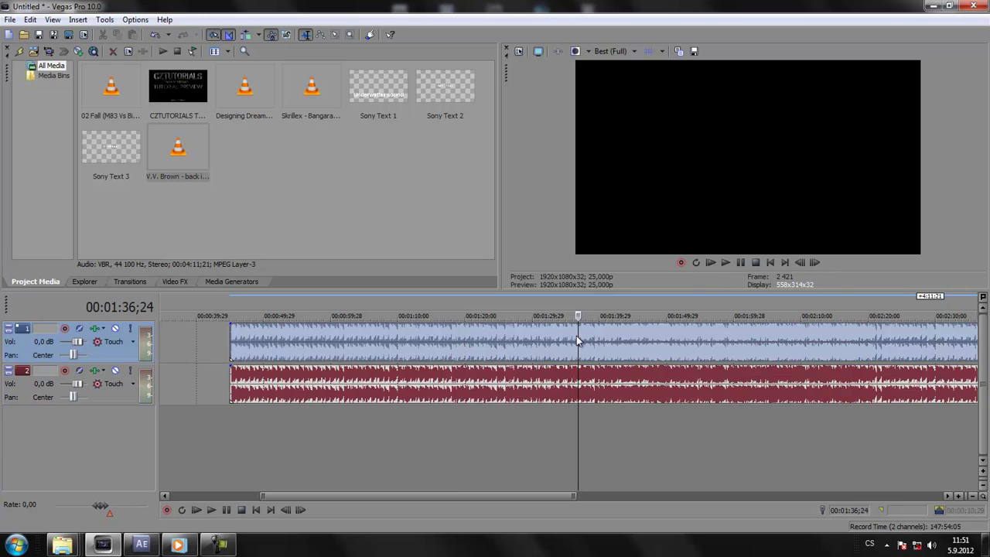
pyautogui.click(561, 360)
pyautogui.click(724, 262)
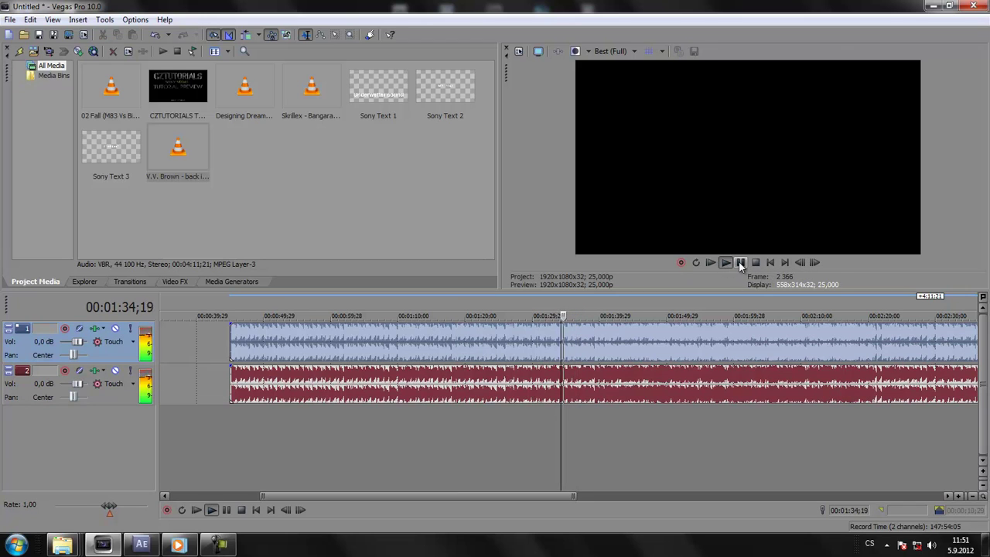
pyautogui.click(740, 263)
# Split the song clips on both tracks at 00:01:33;20 and delete the parts before the split.
pyautogui.click(557, 356)
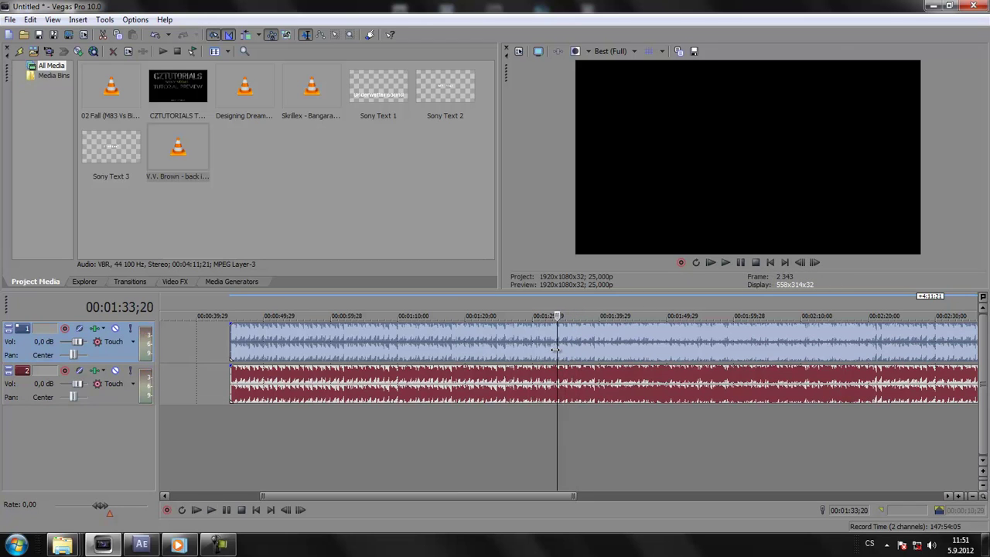
pyautogui.press('s')
pyautogui.click(557, 375)
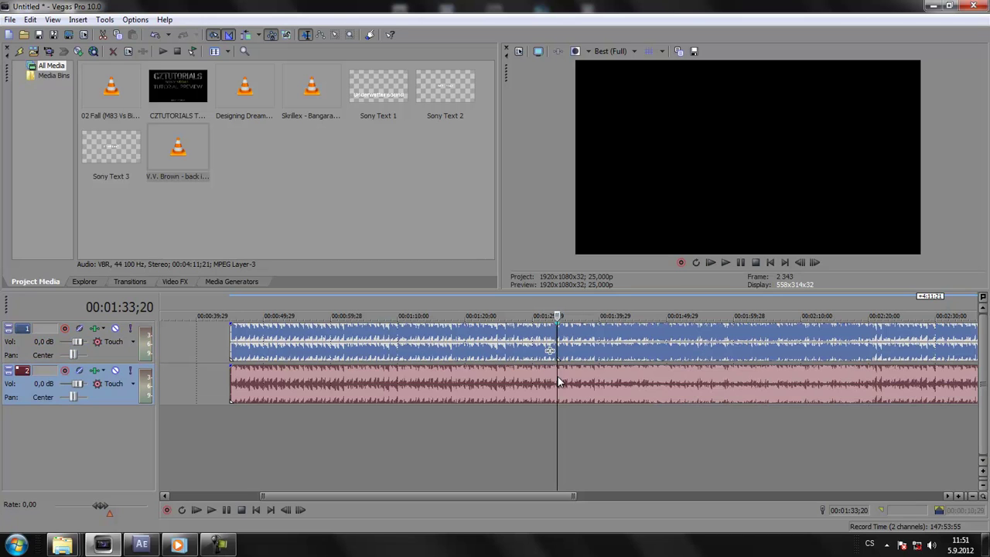
pyautogui.press('s')
pyautogui.click(523, 348)
pyautogui.press('Delete')
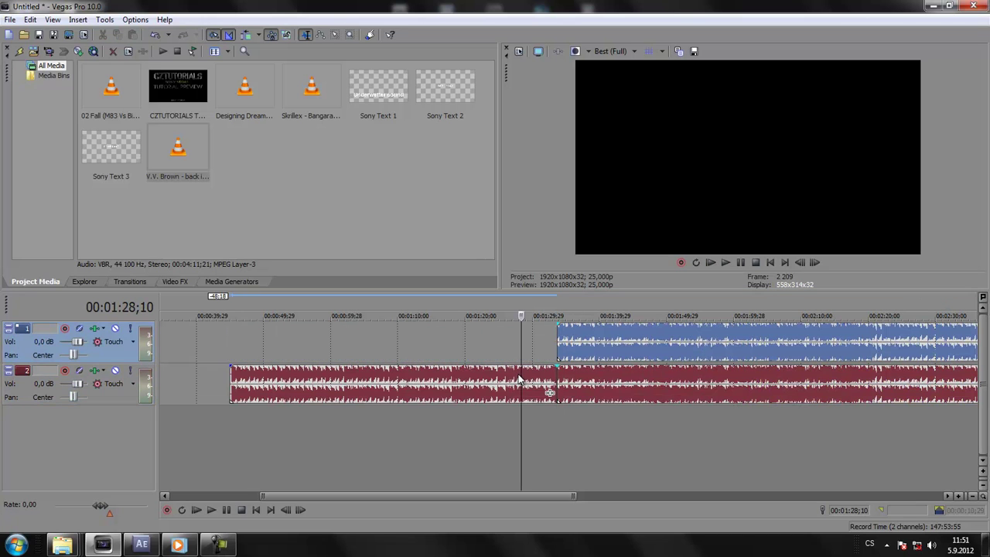
pyautogui.click(497, 383)
pyautogui.press('Delete')
# Mute track 1 and select the remaining clip on track 2, with the cursor at its start, 00:01:33;20.
pyautogui.hscroll(5, 533, 469)
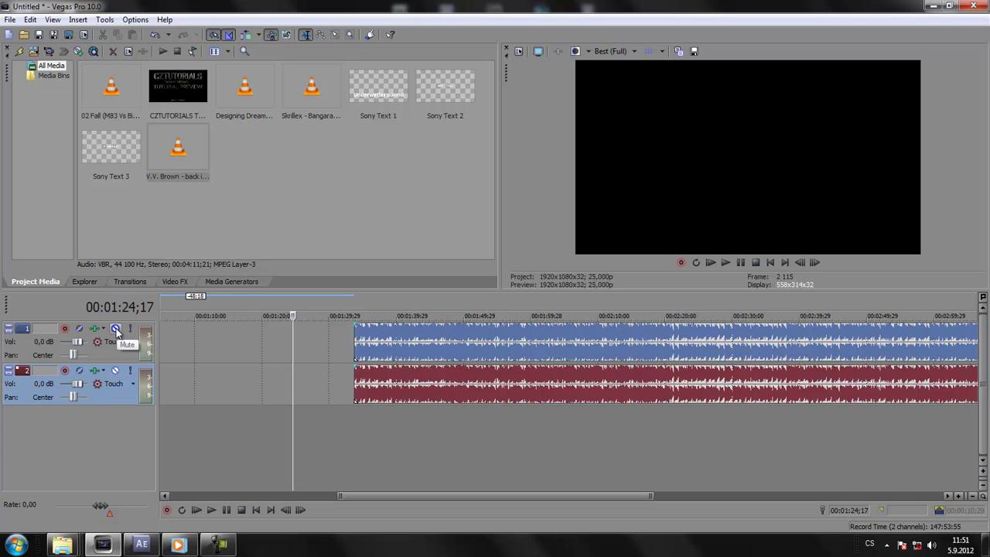
pyautogui.click(116, 330)
pyautogui.click(366, 378)
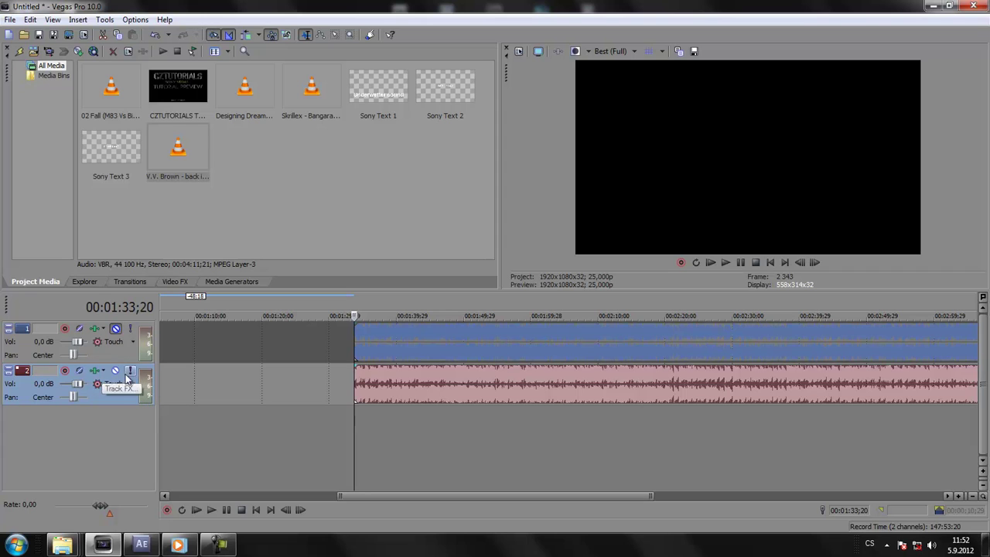
# In track 2's Track EQ, set high-shelf band 4 to 786 Hz with a gain of -Inf.
pyautogui.moveTo(158, 379)
pyautogui.mouseDown()
pyautogui.moveTo(86, 380)
pyautogui.moveTo(218, 379)
pyautogui.moveTo(164, 379)
pyautogui.moveTo(172, 380)
pyautogui.mouseUp()
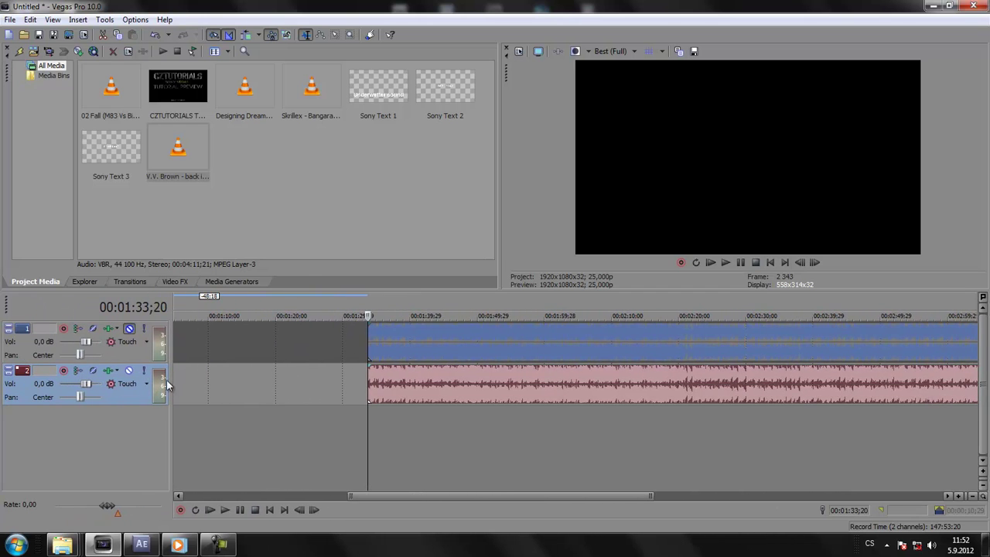
pyautogui.click(108, 374)
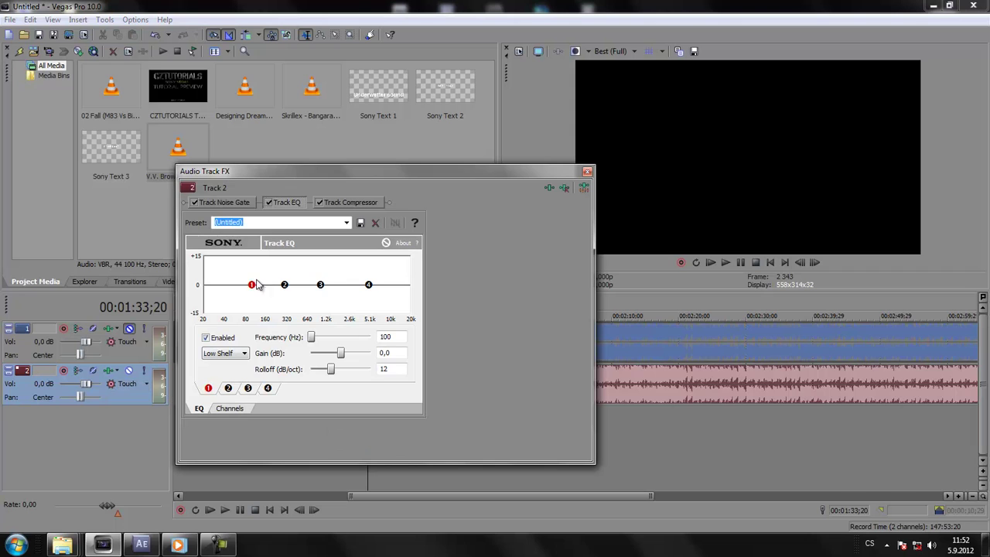
pyautogui.moveTo(293, 175); pyautogui.dragTo(190, 181)
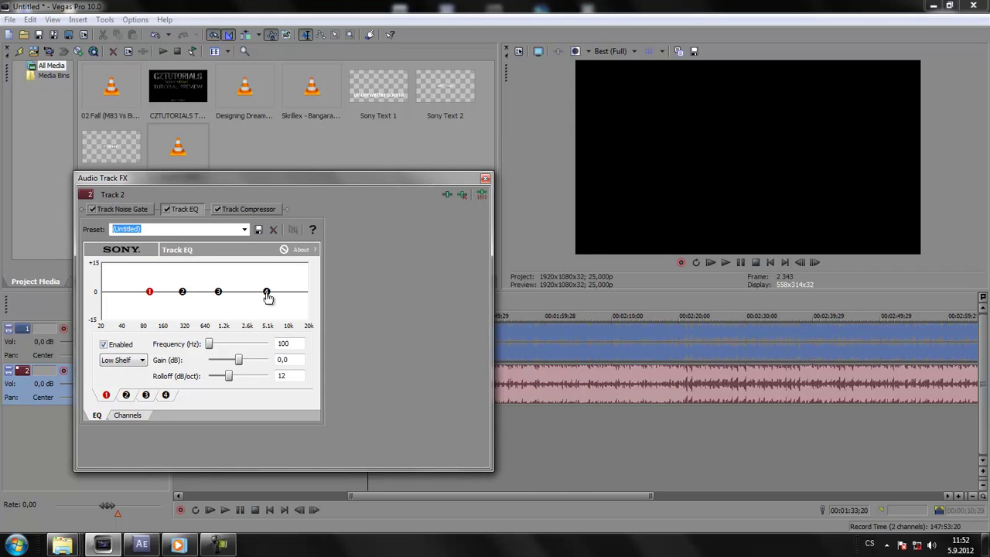
pyautogui.moveTo(268, 297)
pyautogui.mouseDown()
pyautogui.moveTo(261, 320)
pyautogui.moveTo(211, 326)
pyautogui.mouseUp()
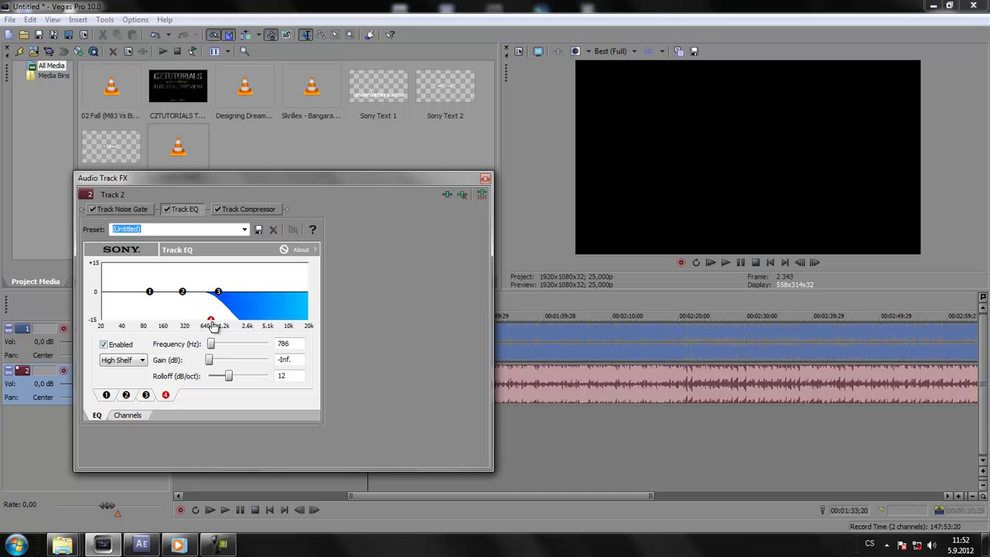
pyautogui.click(485, 178)
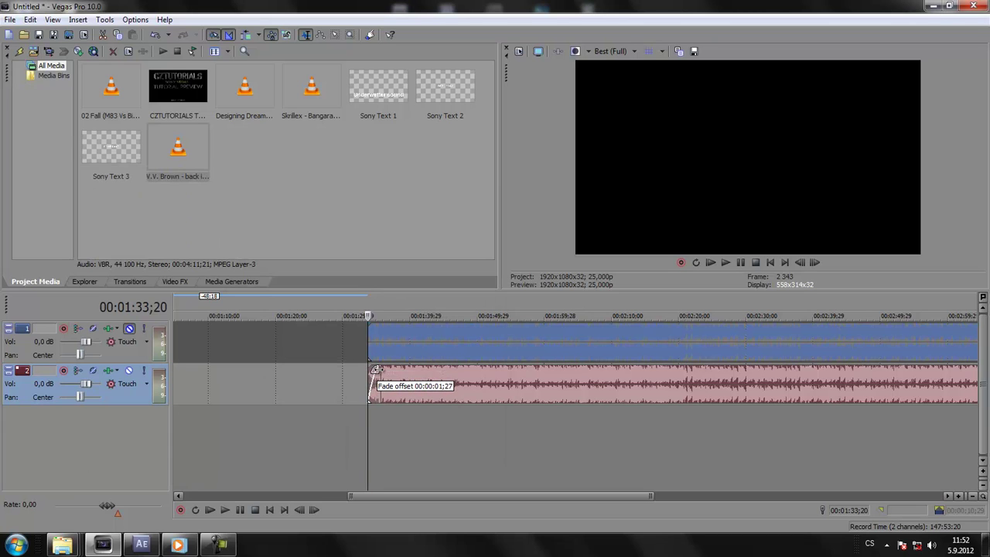
# Add a fade-in of 00:00:01;27 to the clip on track 2 and play its beginning.
pyautogui.moveTo(370, 367); pyautogui.dragTo(380, 368)
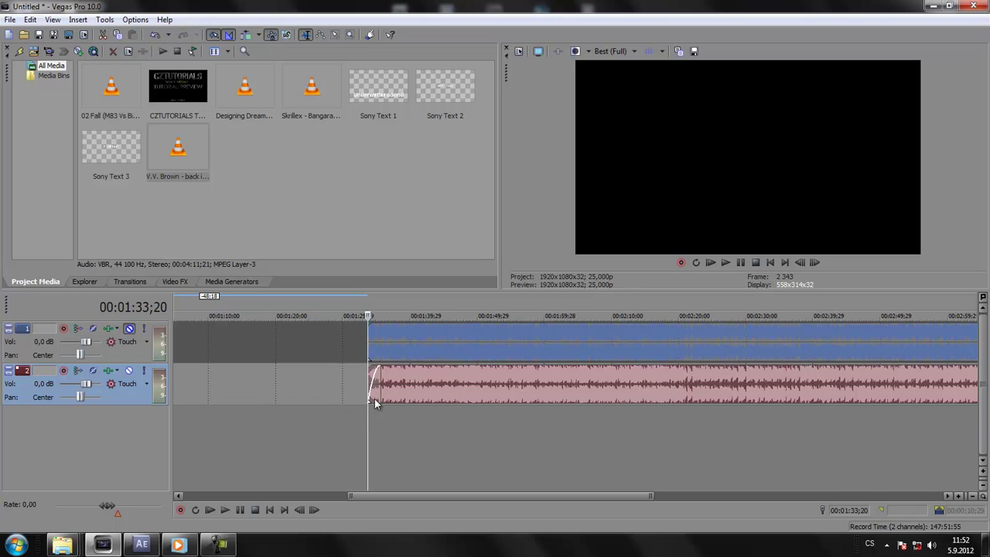
pyautogui.click(726, 264)
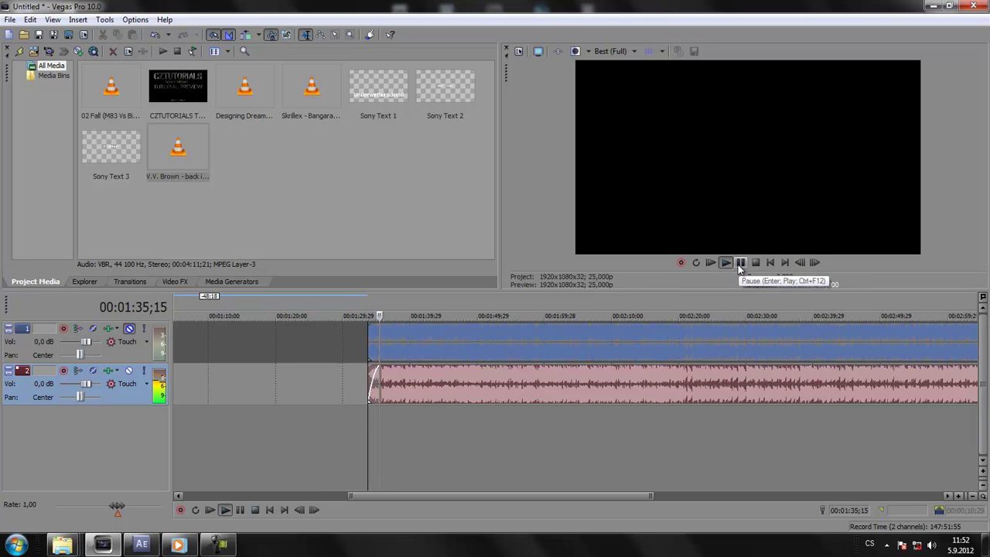
pyautogui.click(740, 263)
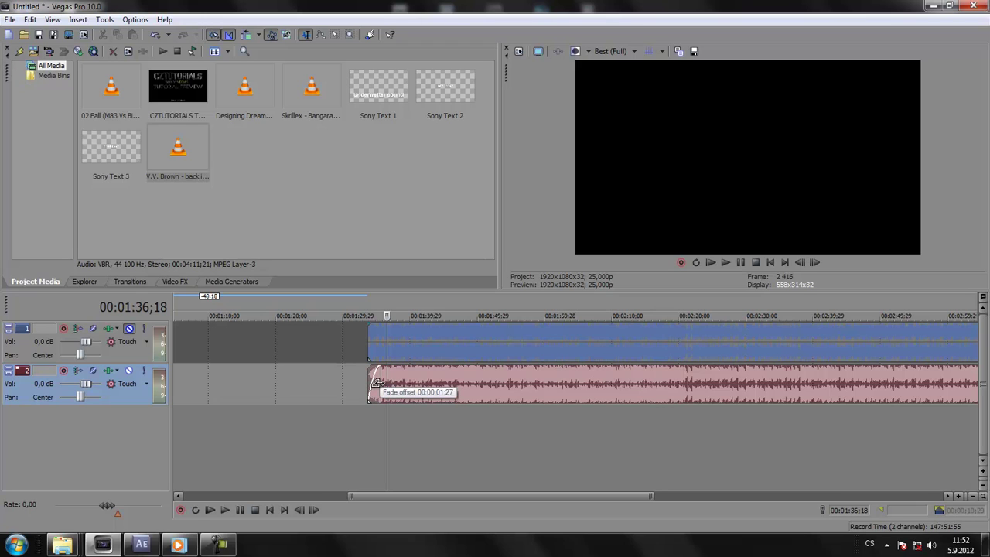
# Lower high-shelf band 4 in track 2's Track EQ to 291 Hz, keeping the gain at -Inf.
pyautogui.click(108, 372)
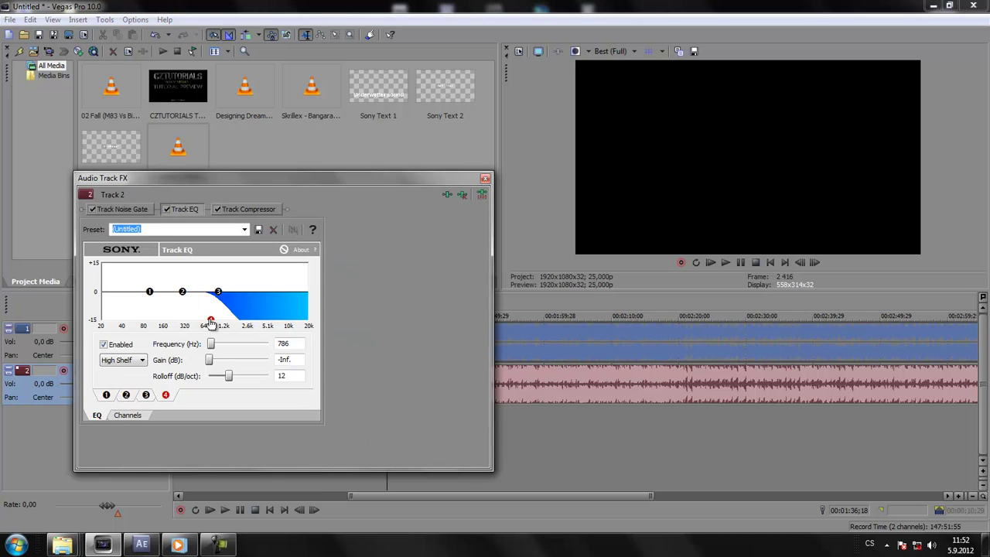
pyautogui.moveTo(214, 323); pyautogui.dragTo(186, 329)
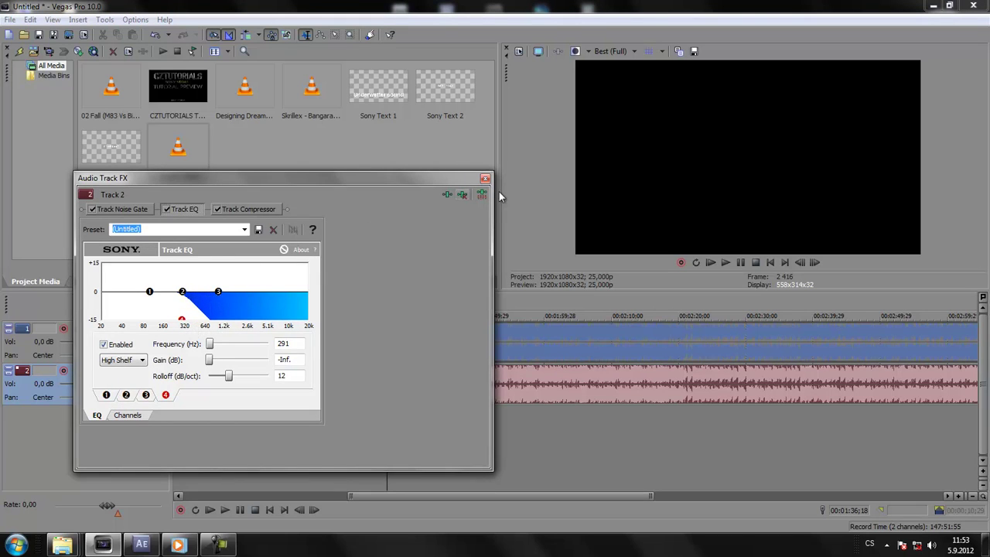
pyautogui.click(283, 343)
pyautogui.click(485, 180)
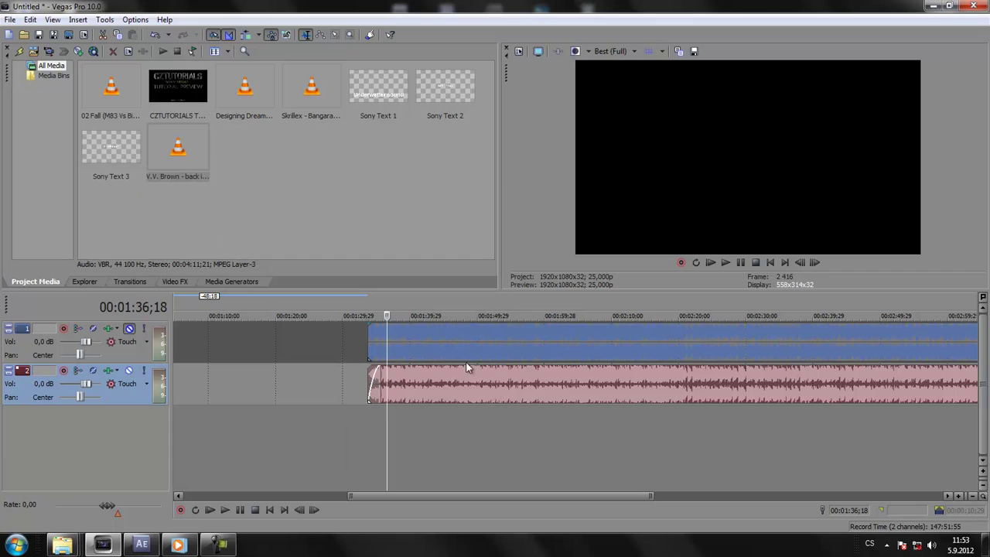
# Play the clip on track 2 from about 00:01:36 onward to check the muffled sound.
pyautogui.click(724, 264)
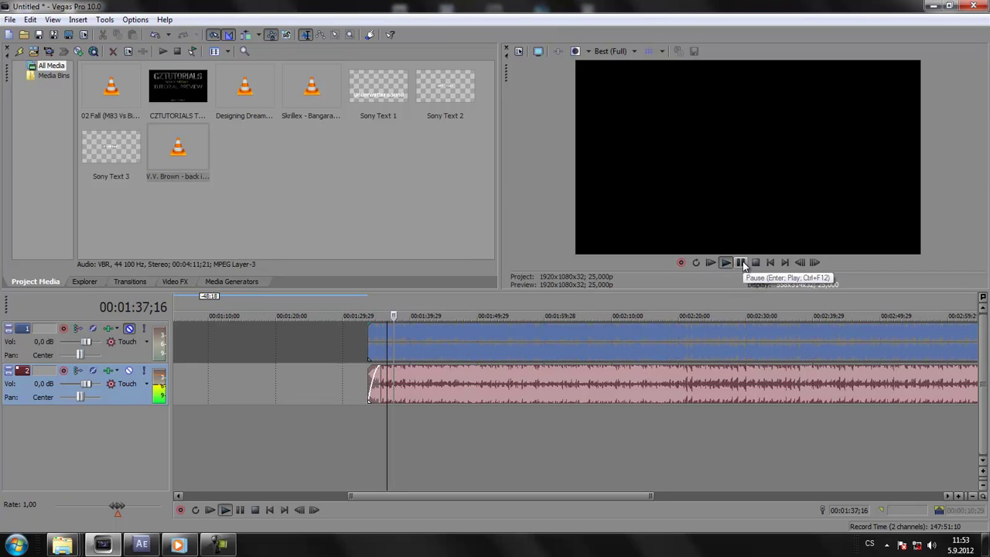
pyautogui.click(741, 264)
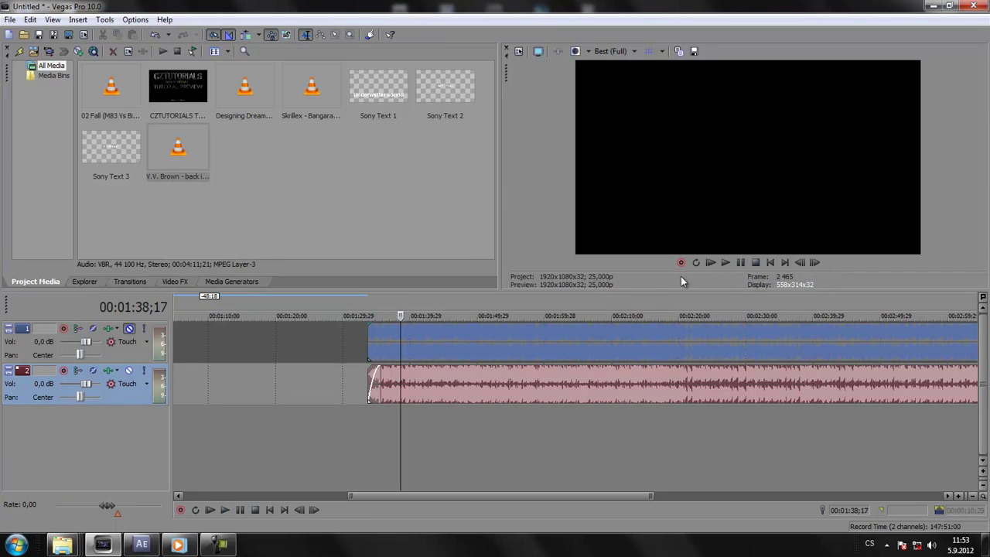
pyautogui.click(726, 262)
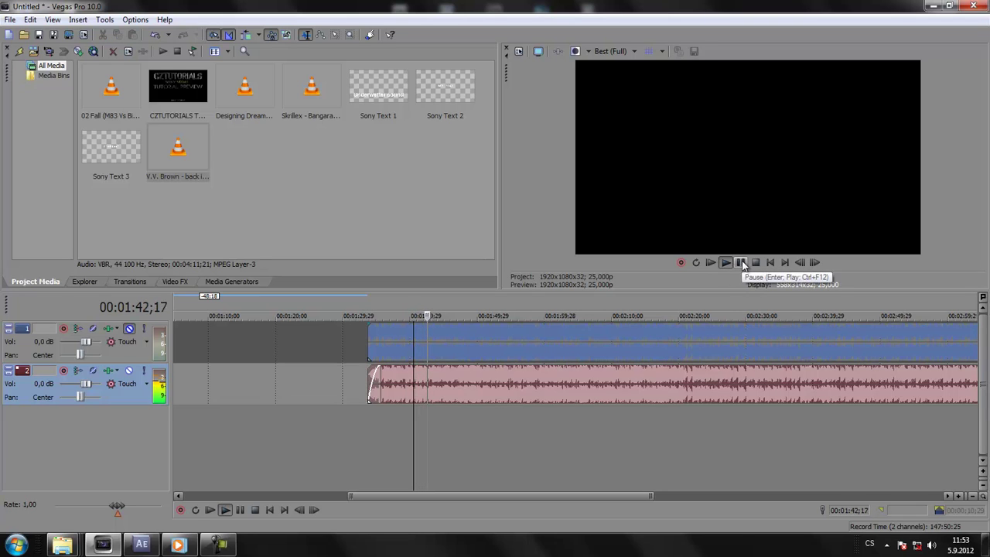
# Stop playback and trim the start of the clips on both tracks to about 00:01:40;22.
pyautogui.click(741, 262)
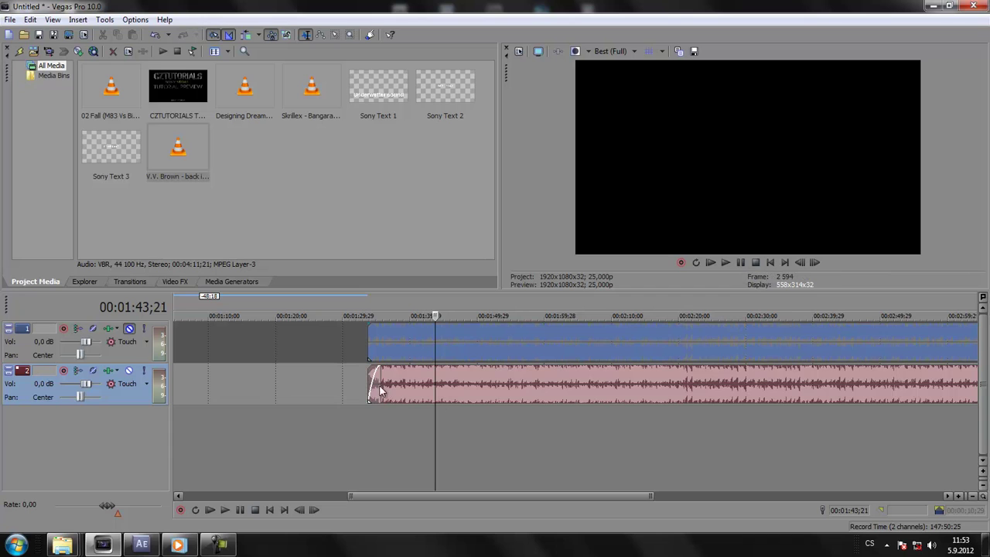
pyautogui.moveTo(369, 385); pyautogui.dragTo(415, 384)
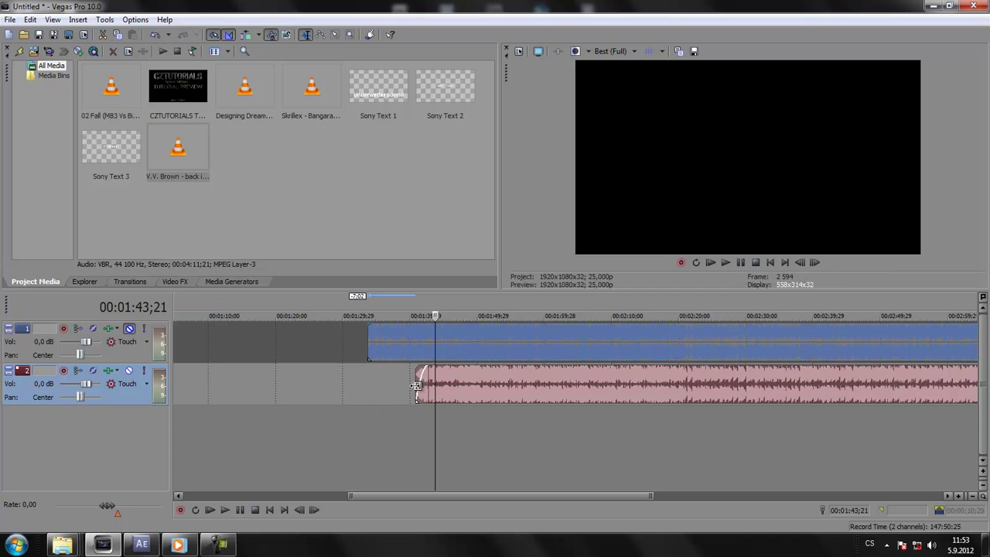
pyautogui.moveTo(369, 343); pyautogui.dragTo(414, 346)
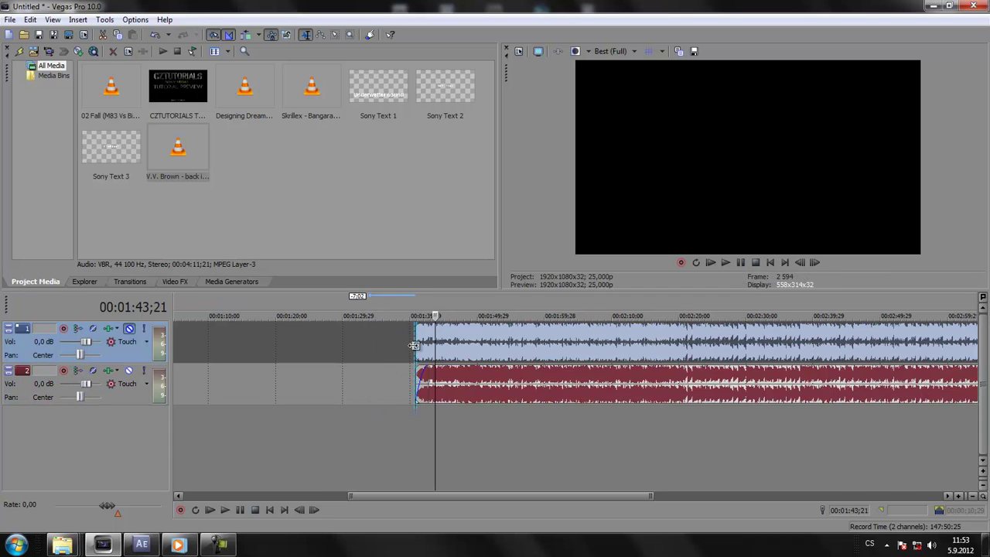
# Play the muffled clip on track 2 from its start to find where the muffled section should end.
pyautogui.click(418, 386)
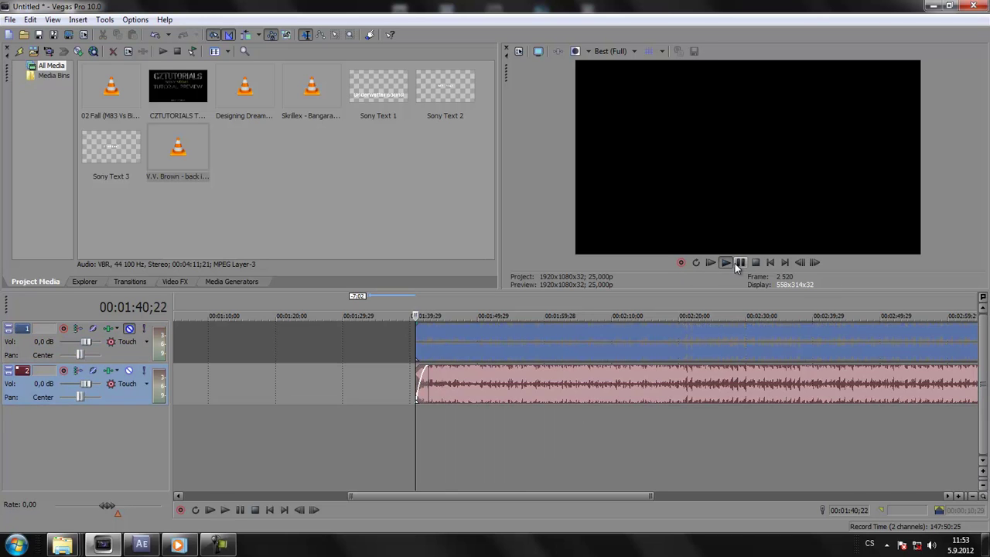
pyautogui.click(734, 263)
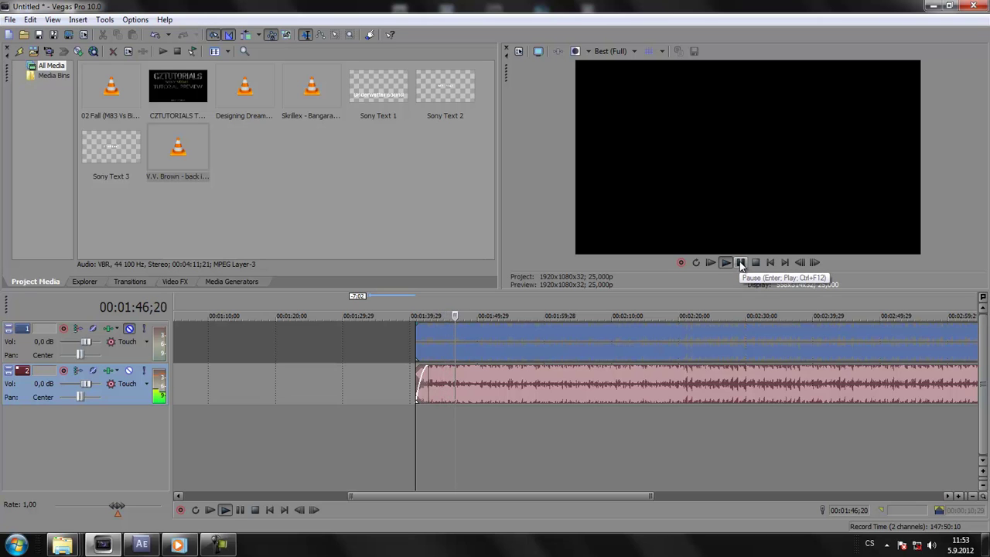
pyautogui.click(740, 263)
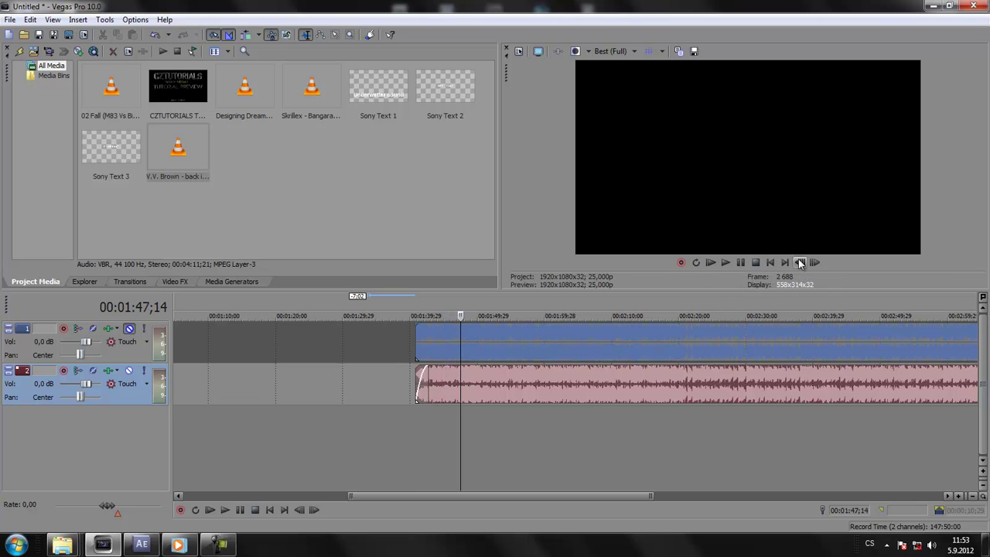
pyautogui.click(725, 263)
pyautogui.click(740, 263)
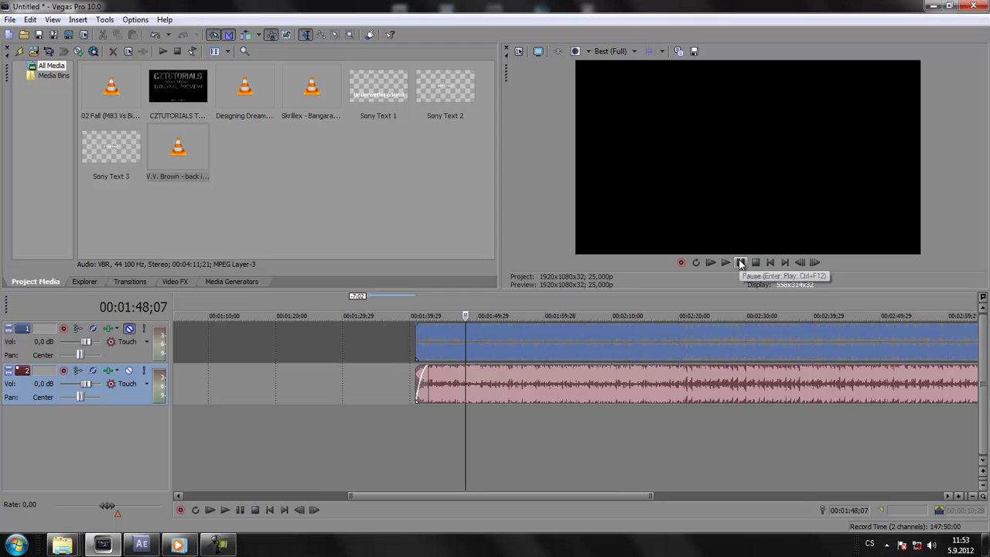
# Split the clip on track 2 at 00:01:47;09 and delete the part after the split.
pyautogui.click(459, 373)
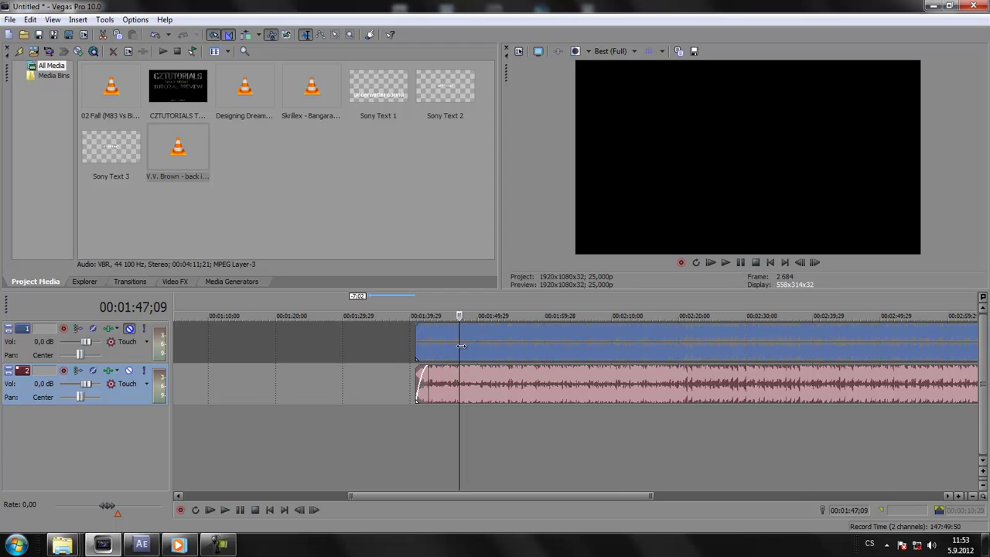
pyautogui.click(130, 329)
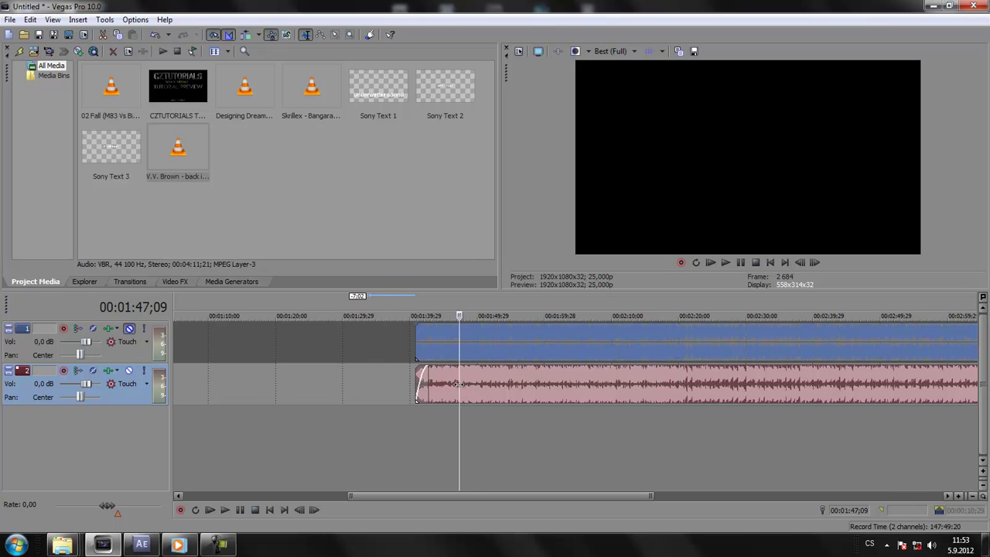
pyautogui.press('s')
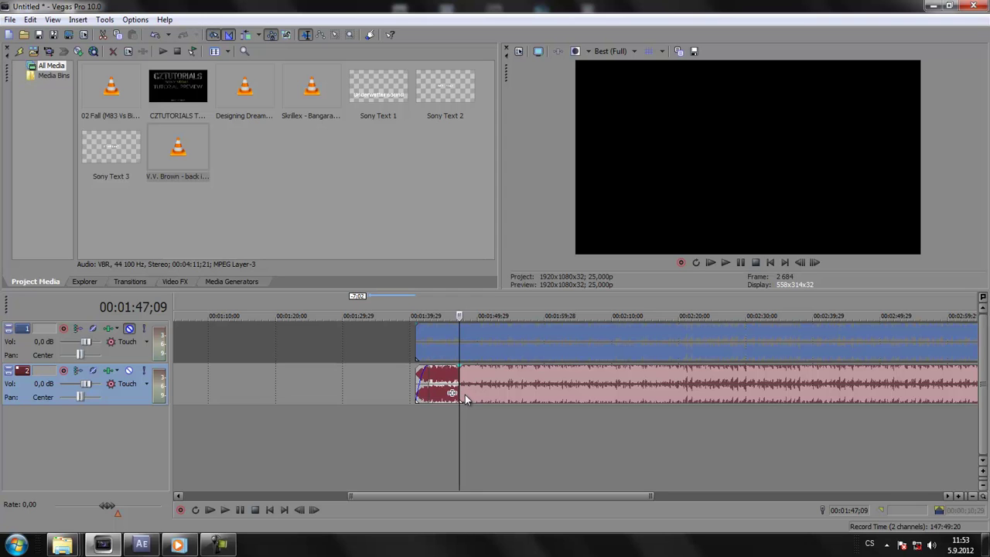
pyautogui.click(484, 391)
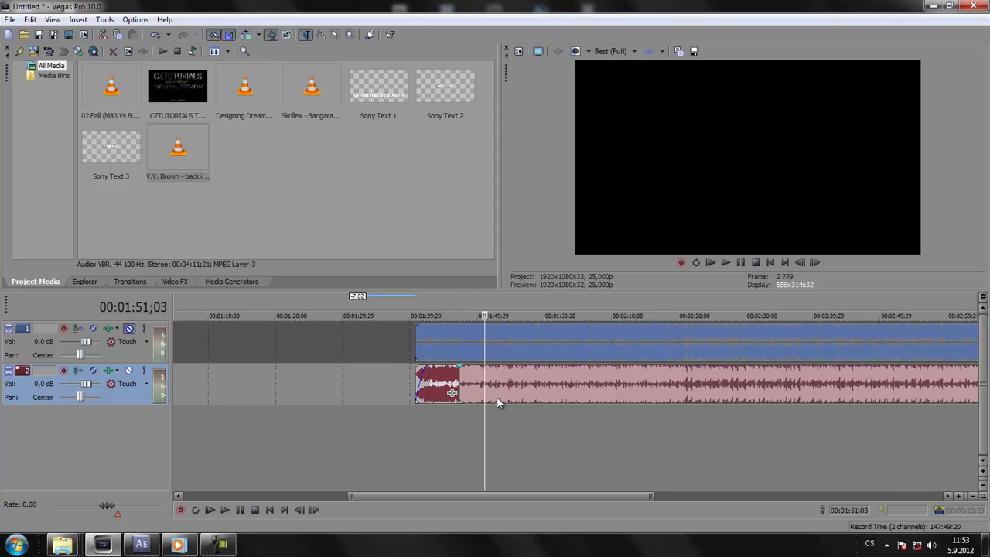
pyautogui.press('Delete')
# Split the clip on track 1 at 00:01:47;09 and delete the part before the split.
pyautogui.click(457, 354)
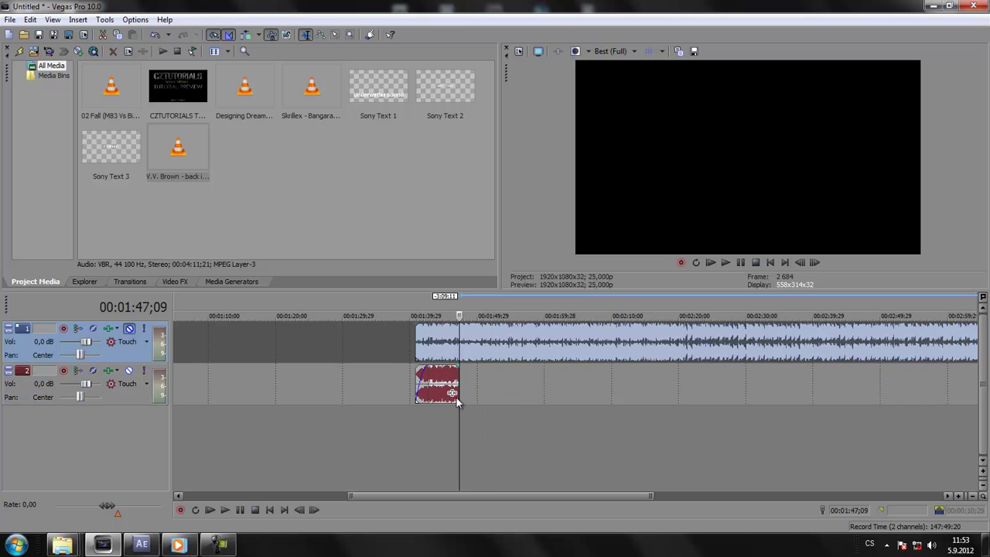
pyautogui.press('s')
pyautogui.click(439, 355)
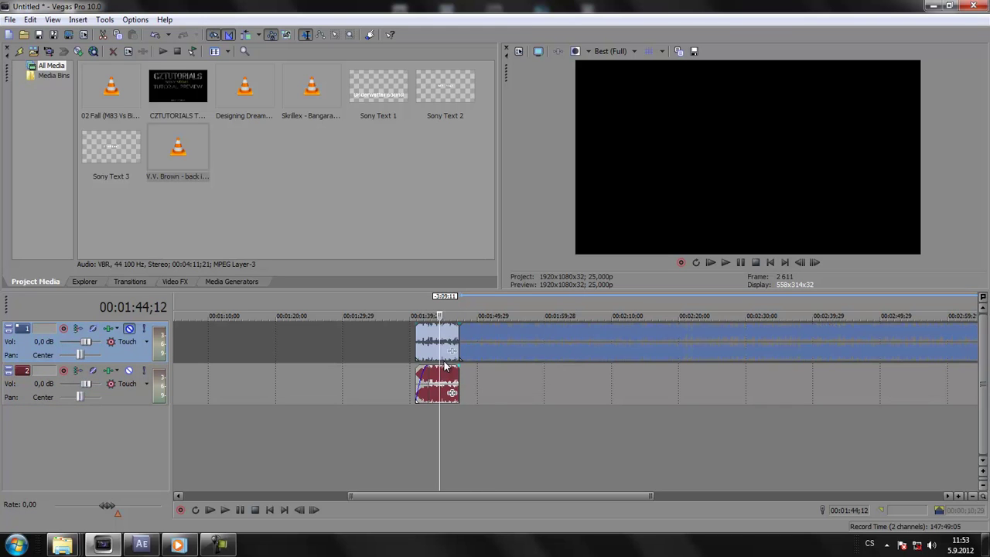
pyautogui.press('Delete')
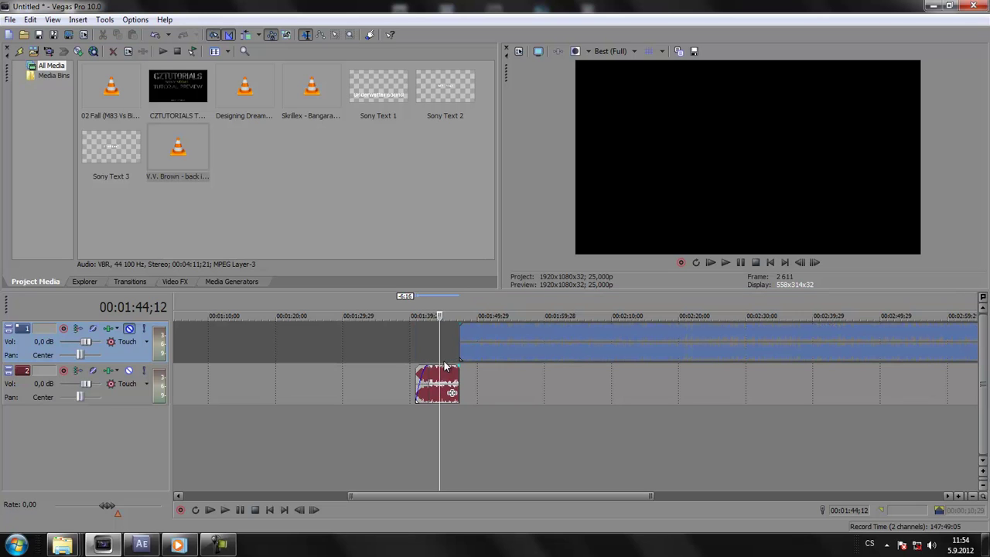
# Add a fade-in to the clip on track 1 and a fade-out to the clip on track 2, with track 1 unmuted.
pyautogui.moveTo(461, 325); pyautogui.dragTo(473, 326)
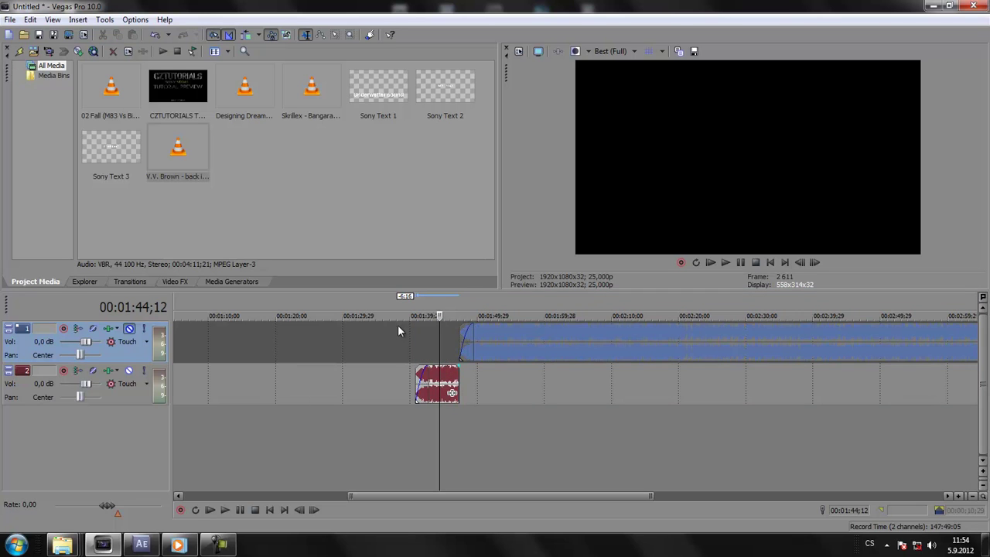
pyautogui.click(129, 329)
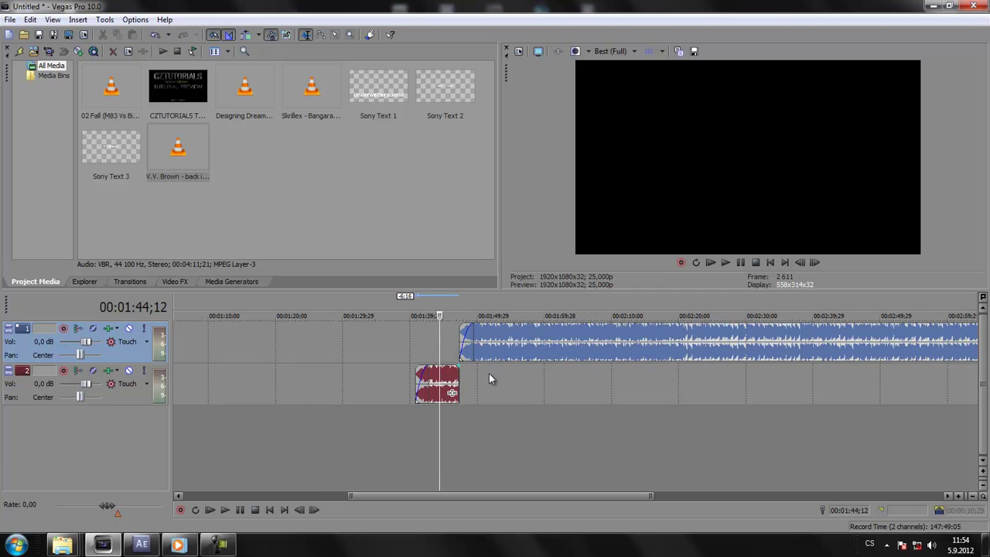
pyautogui.moveTo(461, 363); pyautogui.dragTo(417, 364)
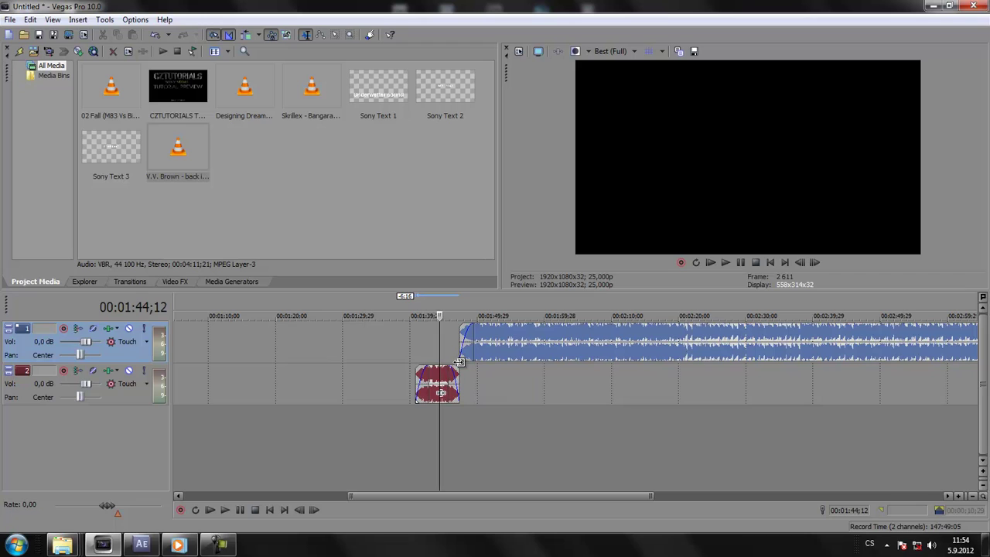
pyautogui.click(453, 362)
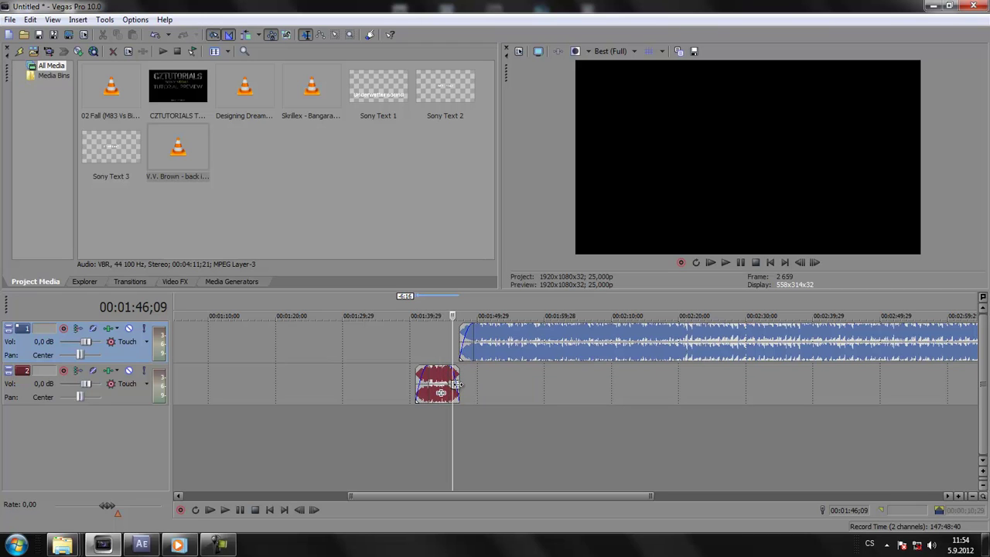
# Overlap the two clips by extending track 2's clip end by 00:00:01;05 and track 1's clip start earlier by 00:00:00;29.
pyautogui.click(456, 385)
pyautogui.moveTo(458, 385); pyautogui.dragTo(467, 392)
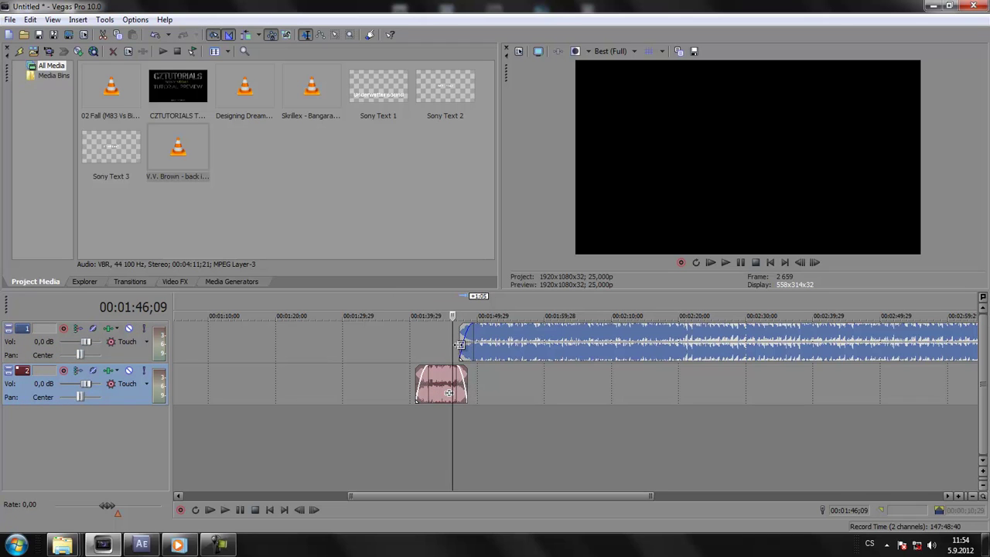
pyautogui.moveTo(462, 349); pyautogui.dragTo(454, 349)
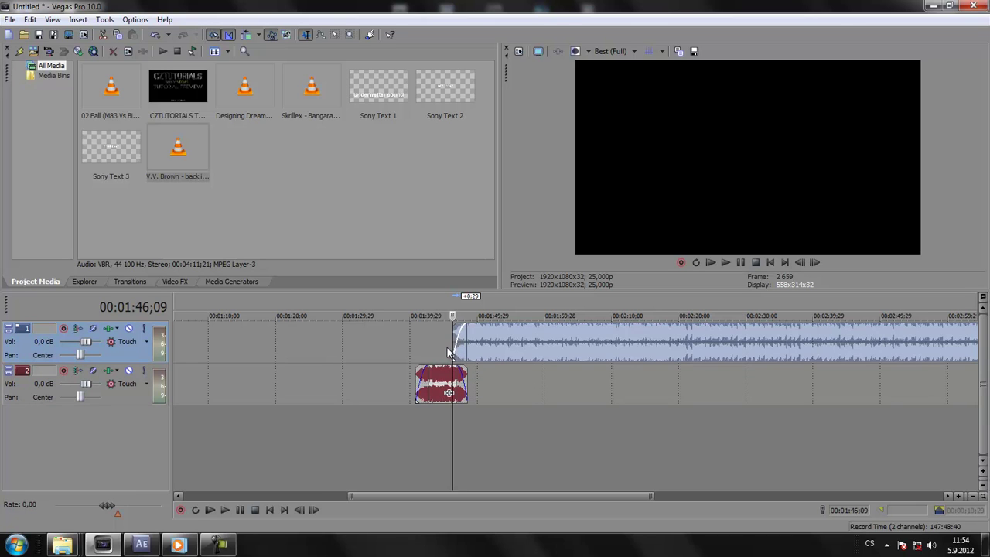
# Play the transition from the muffled clip to the normal clip, starting just before track 1's clip.
pyautogui.click(447, 353)
pyautogui.click(724, 263)
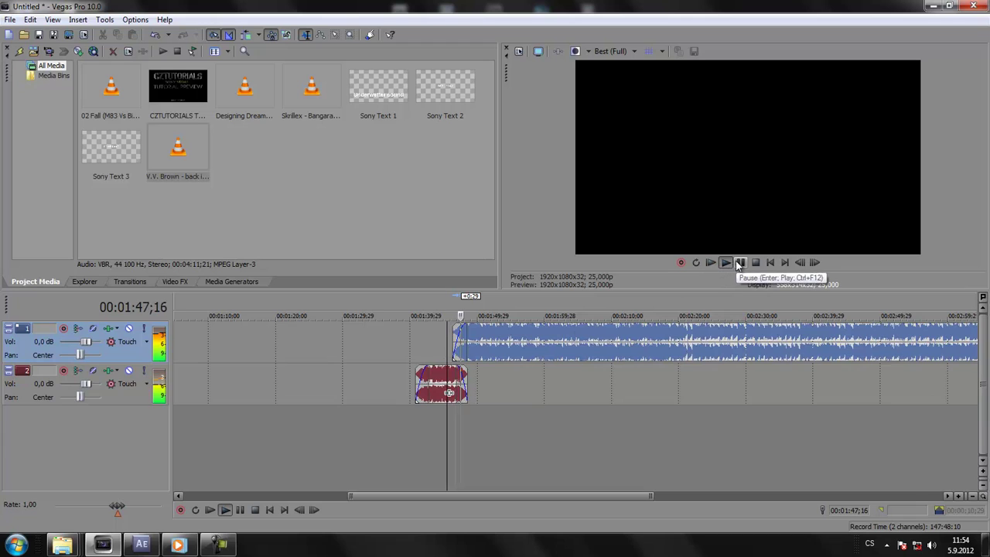
pyautogui.click(740, 263)
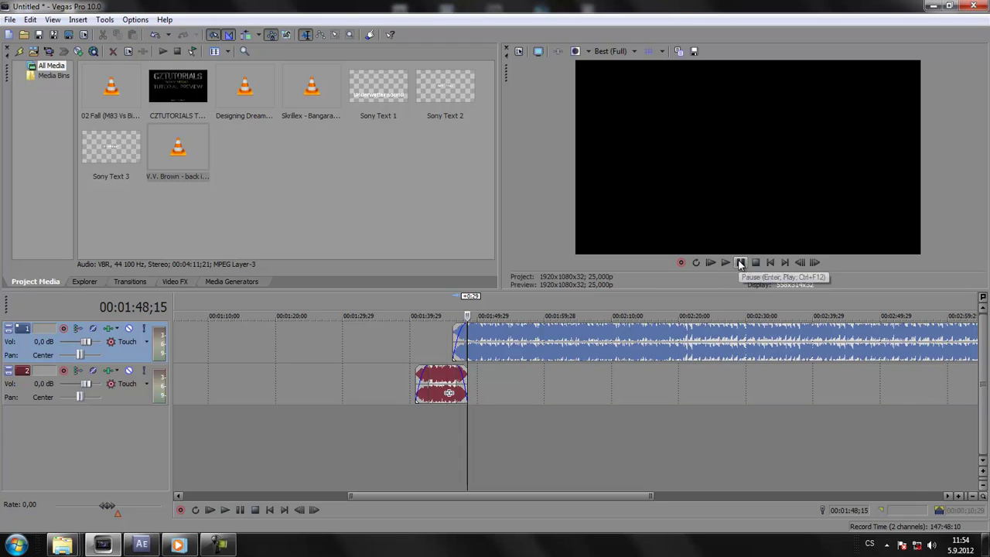
pyautogui.click(442, 357)
pyautogui.click(429, 377)
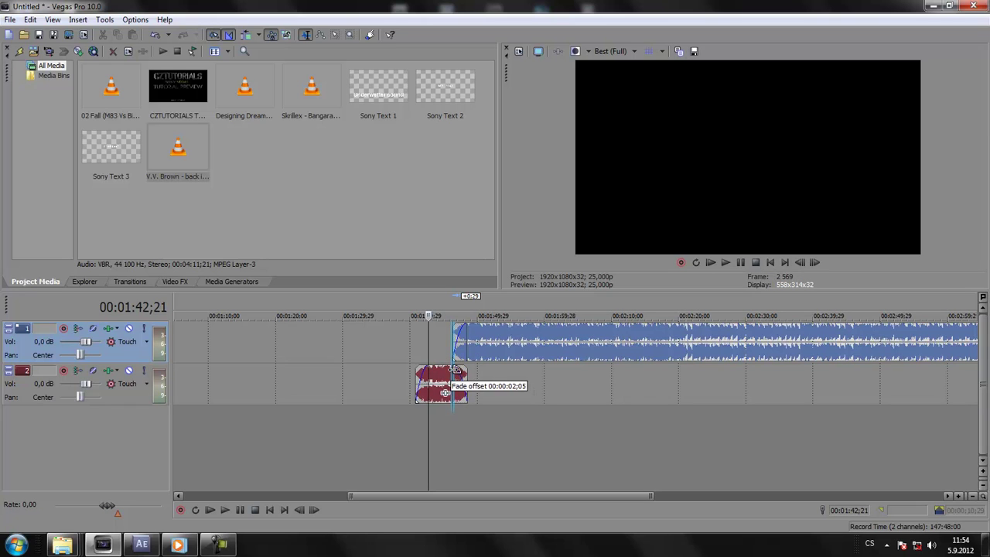
# Extend the start of track 1's clip earlier by 00:00:00;10 and shorten its fade-in.
pyautogui.scroll(4, 493, 367)
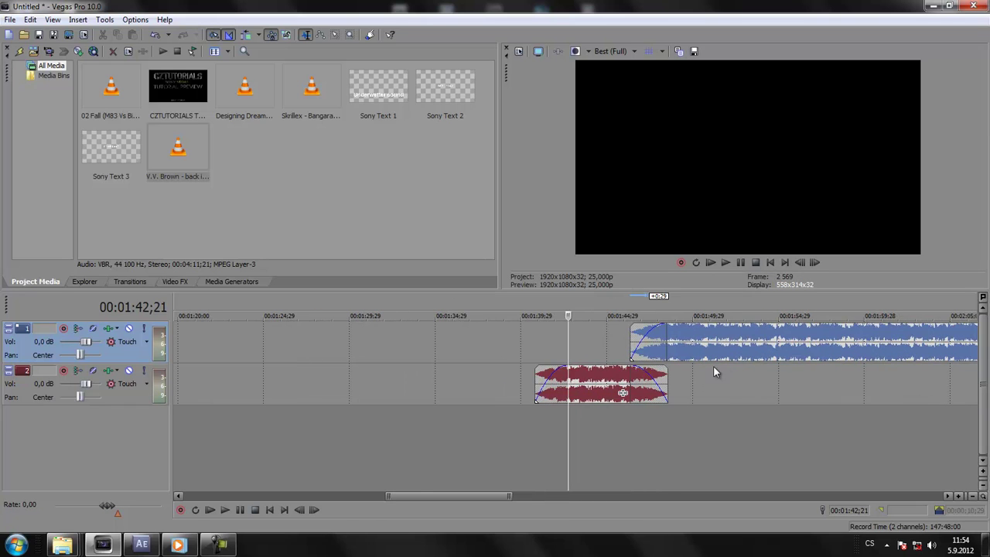
pyautogui.moveTo(472, 501); pyautogui.dragTo(491, 499)
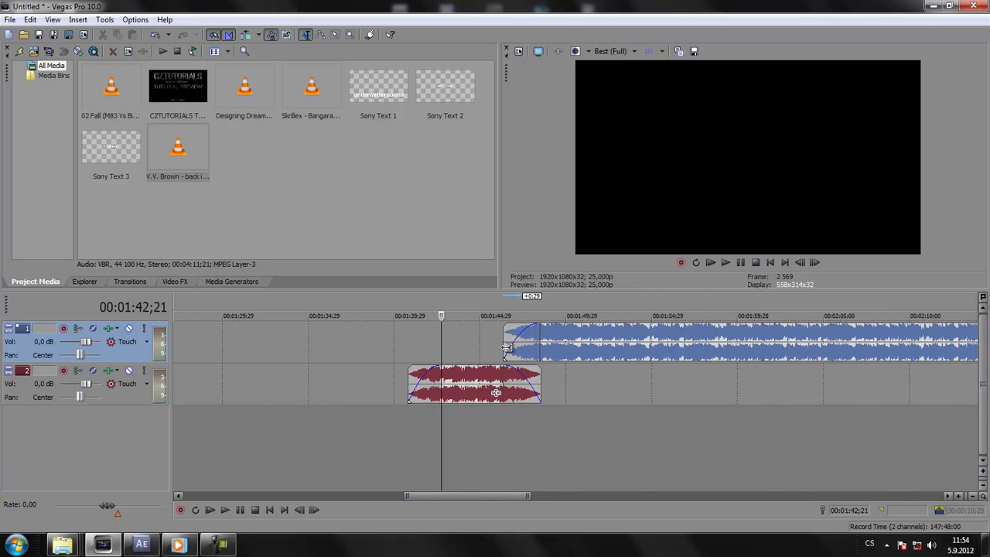
pyautogui.click(501, 347)
pyautogui.moveTo(501, 347)
pyautogui.mouseDown()
pyautogui.moveTo(531, 350)
pyautogui.moveTo(516, 349)
pyautogui.mouseUp()
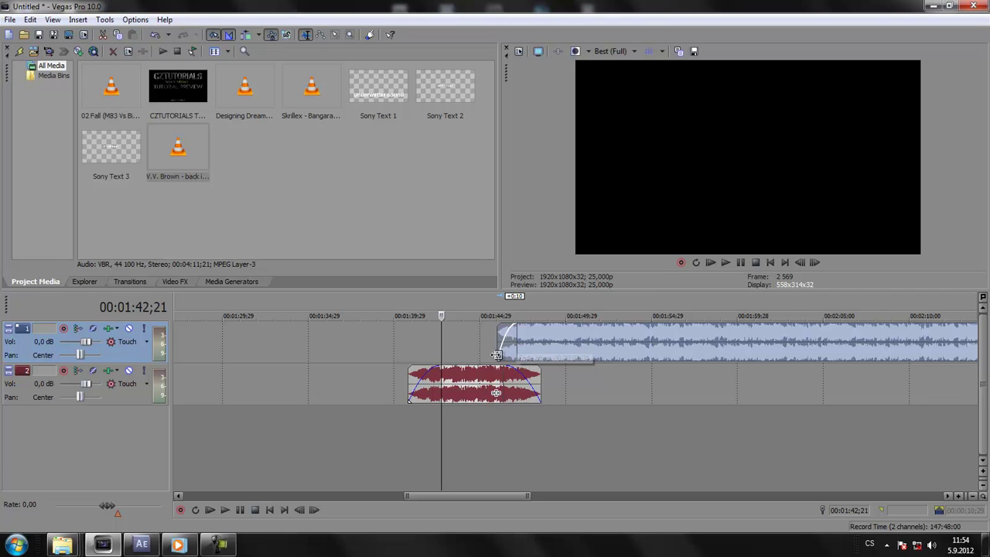
# Trim the end of track 2's clip by 00:00:01;06 and set its fade-out to 00:00:00;28.
pyautogui.click(530, 377)
pyautogui.moveTo(531, 376); pyautogui.dragTo(505, 375)
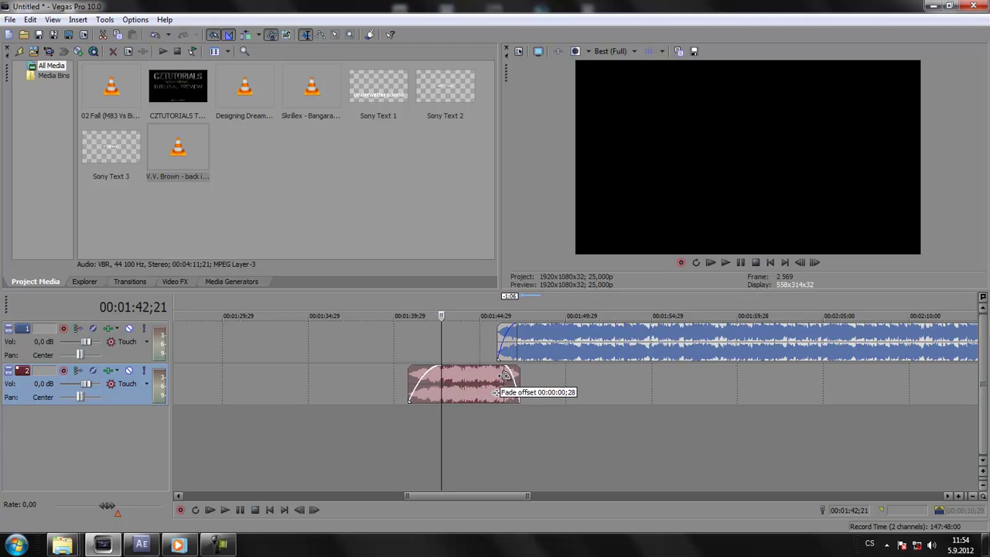
# Play the adjusted crossover from about 00:01:45;20 and place the cursor at the start of track 1's clip.
pyautogui.click(493, 351)
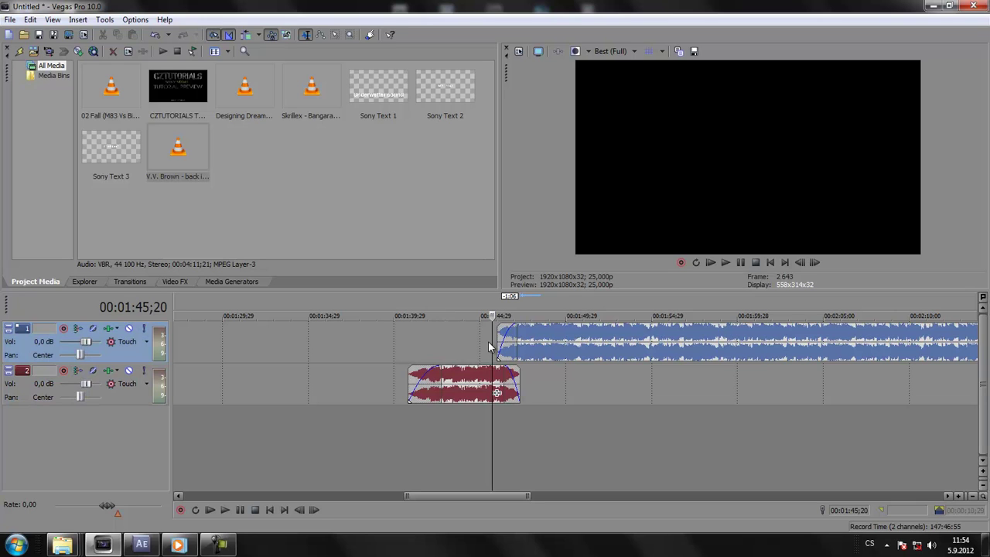
pyautogui.click(728, 261)
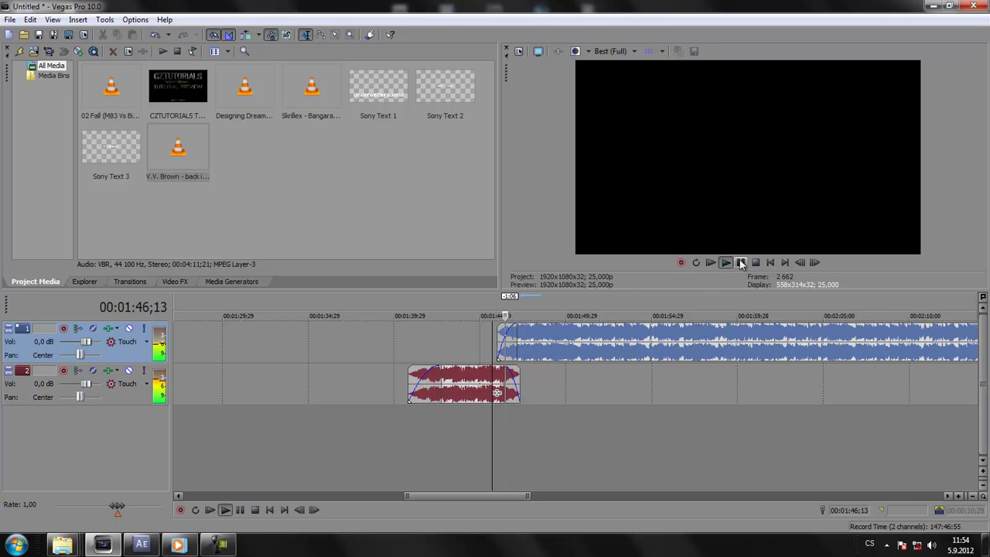
pyautogui.click(741, 262)
pyautogui.click(491, 349)
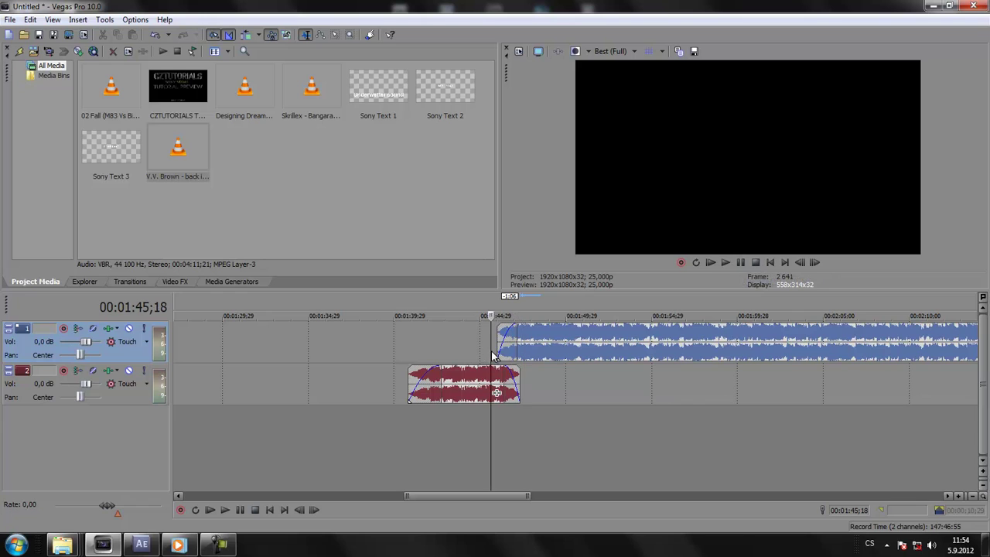
pyautogui.moveTo(491, 349)
pyautogui.mouseDown()
pyautogui.moveTo(519, 348)
pyautogui.moveTo(468, 349)
pyautogui.moveTo(495, 355)
pyautogui.mouseUp()
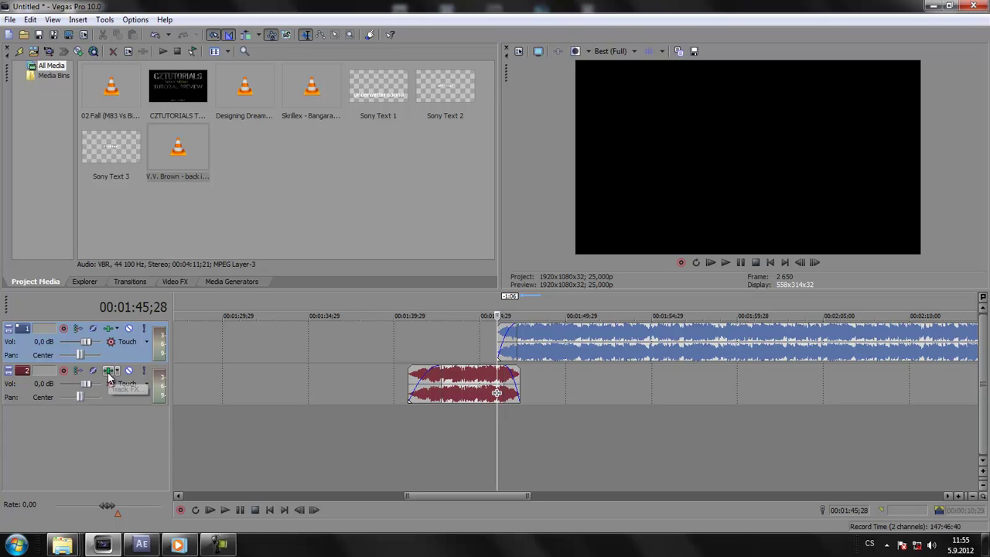
# Lower the gain of the clip on track 2 to -3.0 dB and play the transition from the clip's start.
pyautogui.moveTo(471, 372)
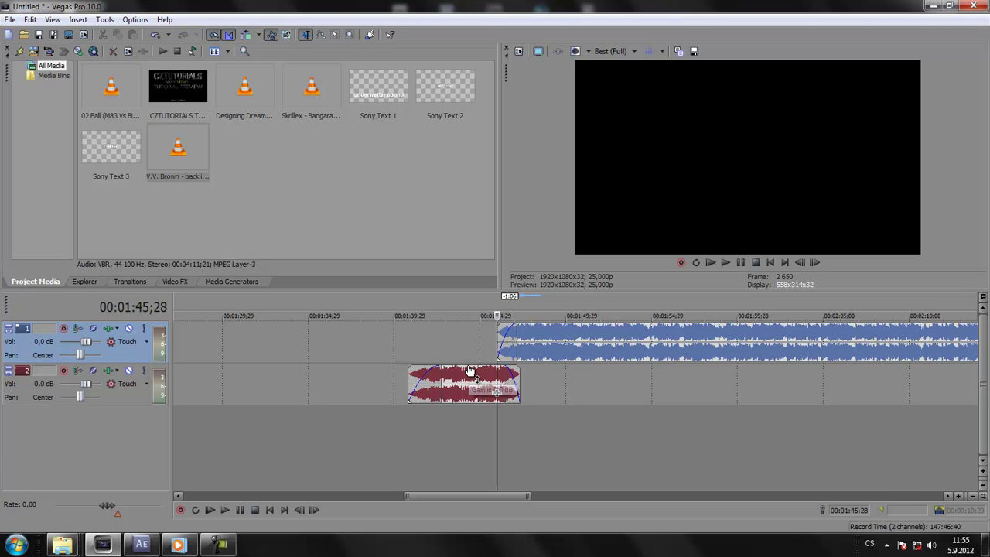
pyautogui.moveTo(470, 370); pyautogui.dragTo(471, 381)
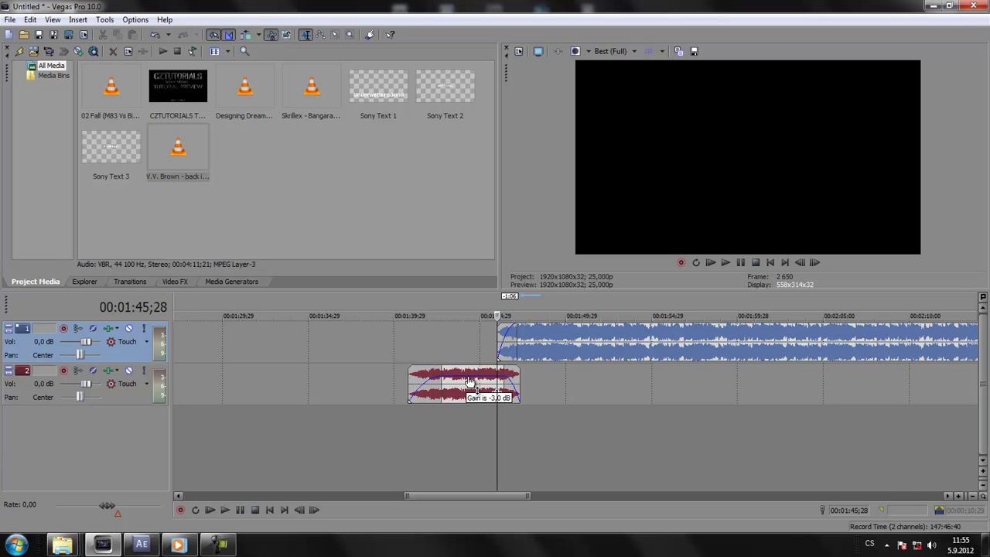
pyautogui.click(410, 385)
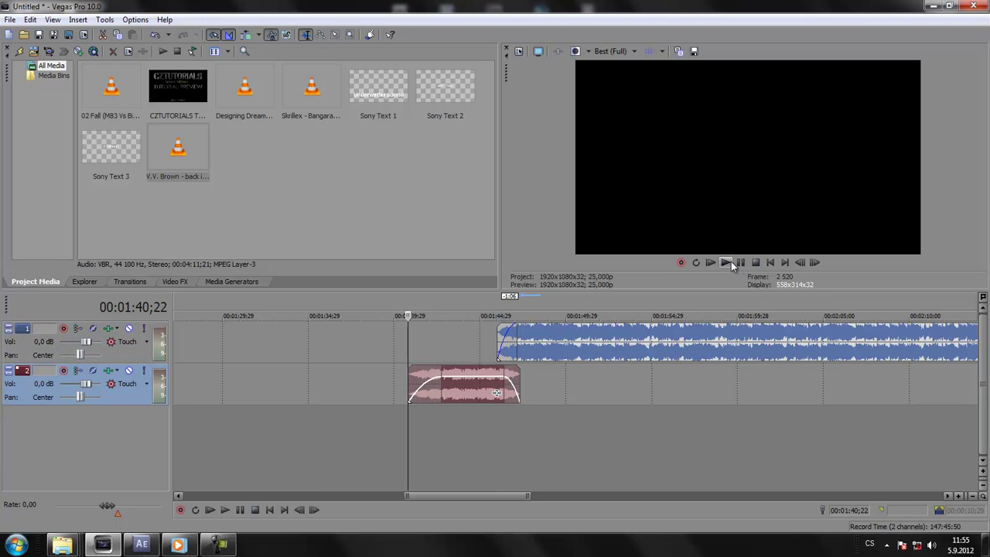
pyautogui.click(727, 264)
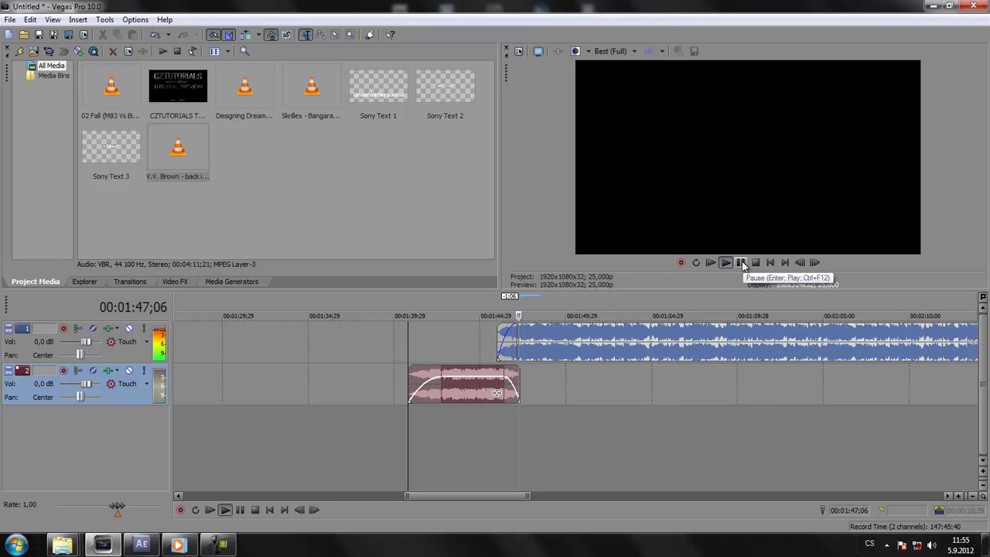
# Trim the start of track 1's clip by 00:00:00;09, shorten its fade-in, and play the transition from the clip's start.
pyautogui.click(741, 264)
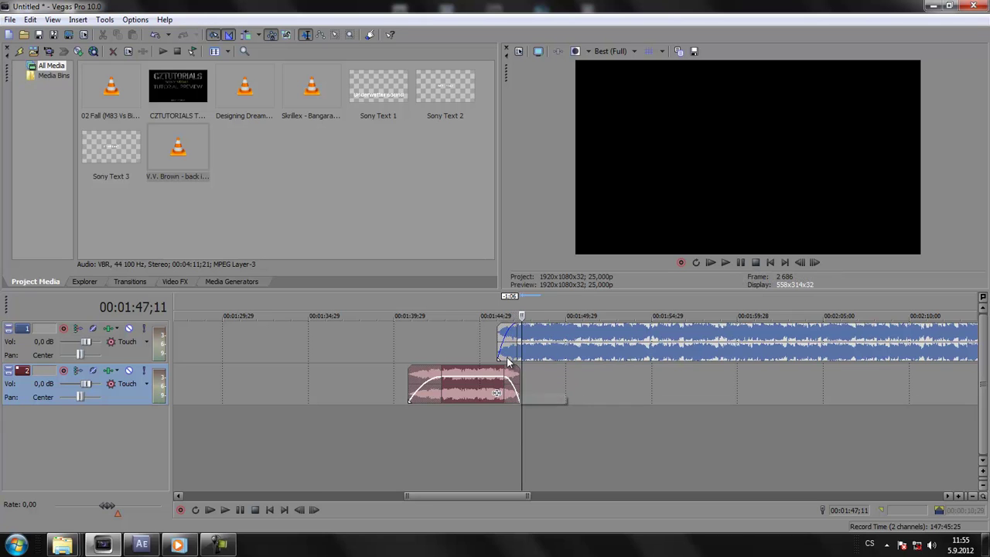
pyautogui.moveTo(514, 350); pyautogui.dragTo(501, 348)
pyautogui.click(499, 348)
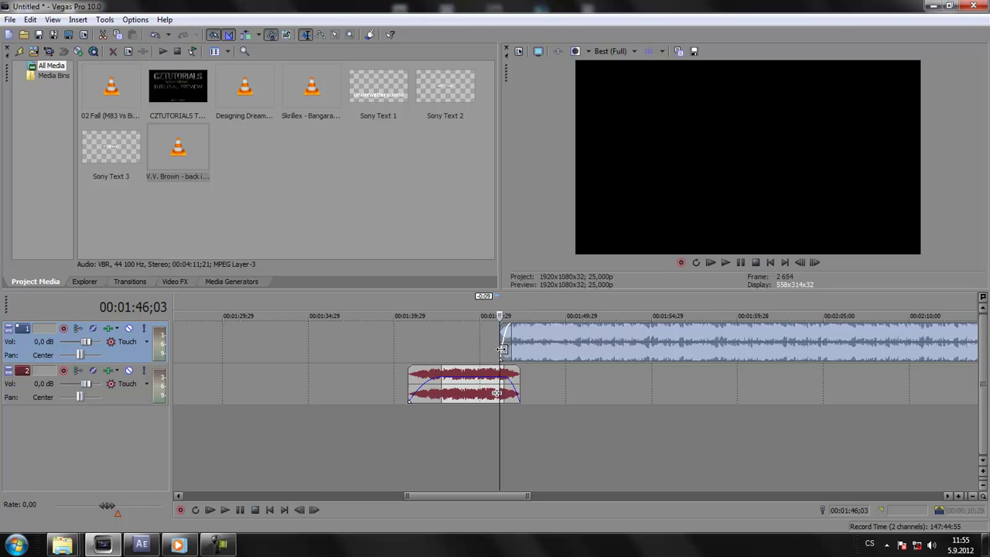
pyautogui.click(727, 263)
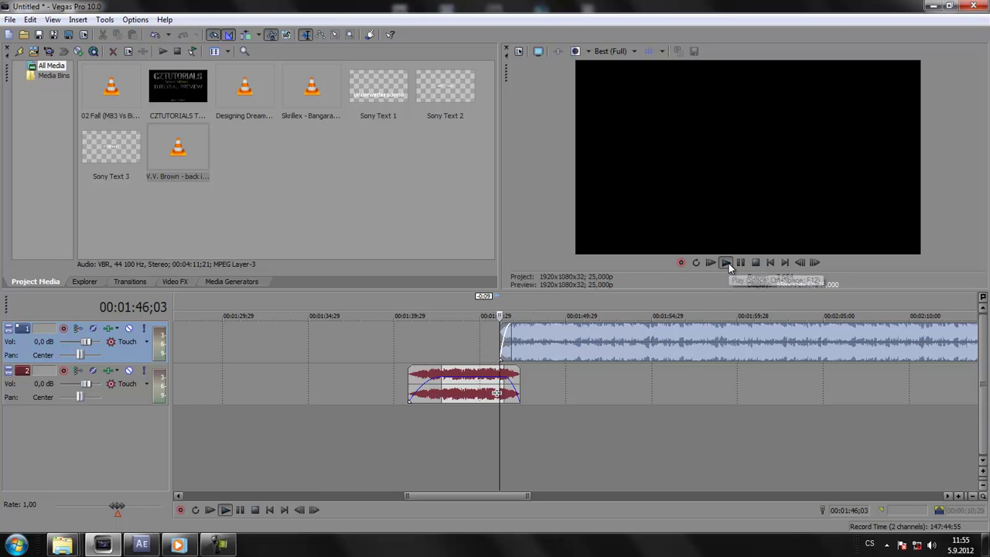
pyautogui.click(740, 262)
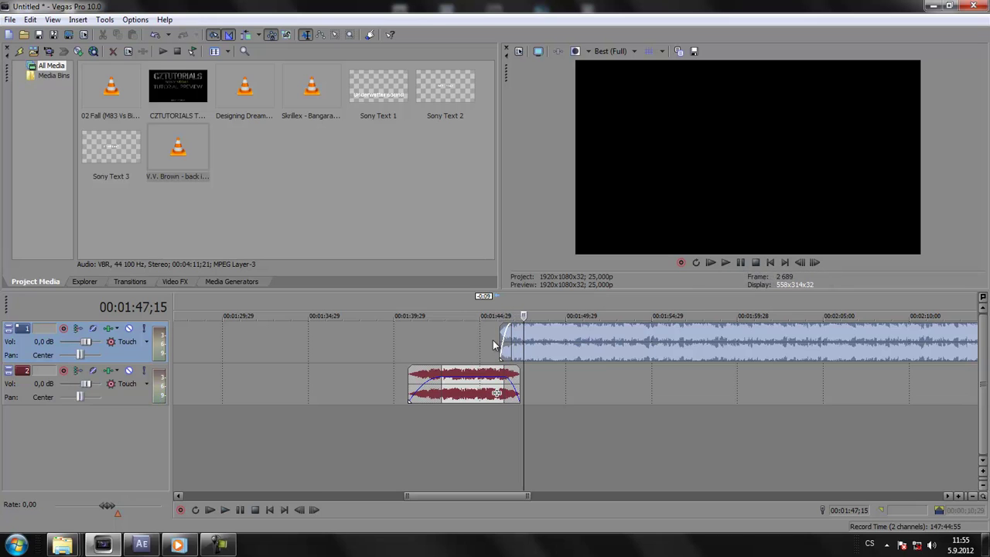
pyautogui.moveTo(527, 495); pyautogui.dragTo(576, 495)
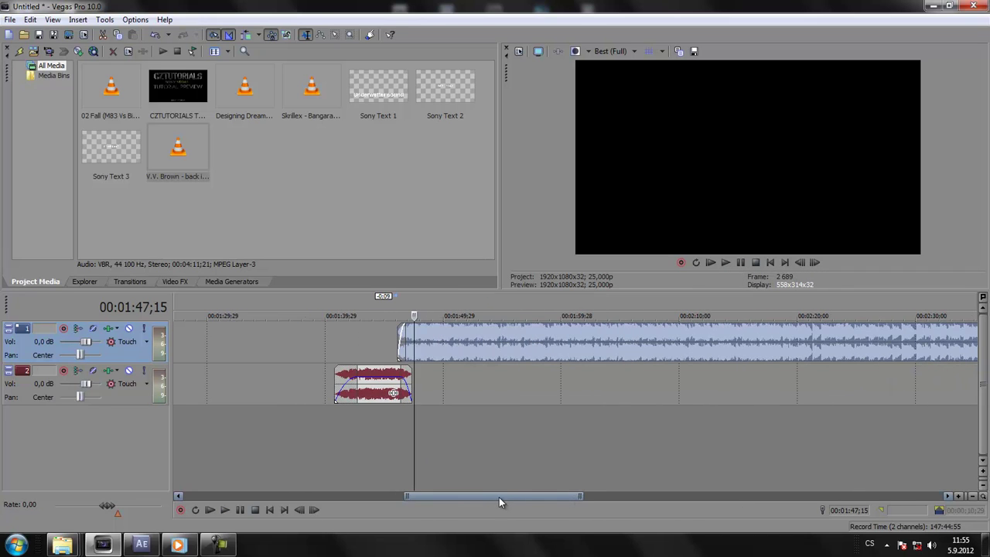
pyautogui.hscroll(-3, 497, 495)
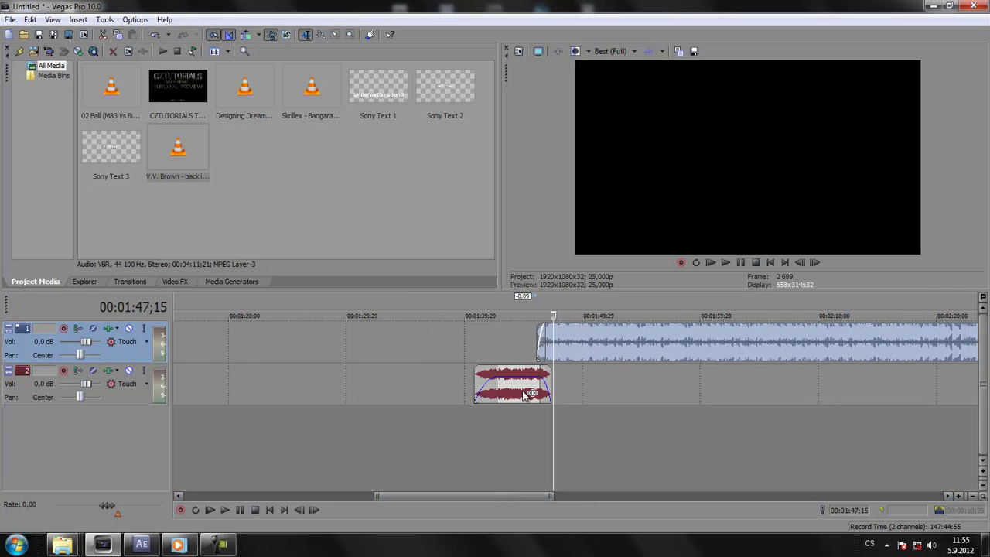
pyautogui.moveTo(542, 495); pyautogui.dragTo(690, 495)
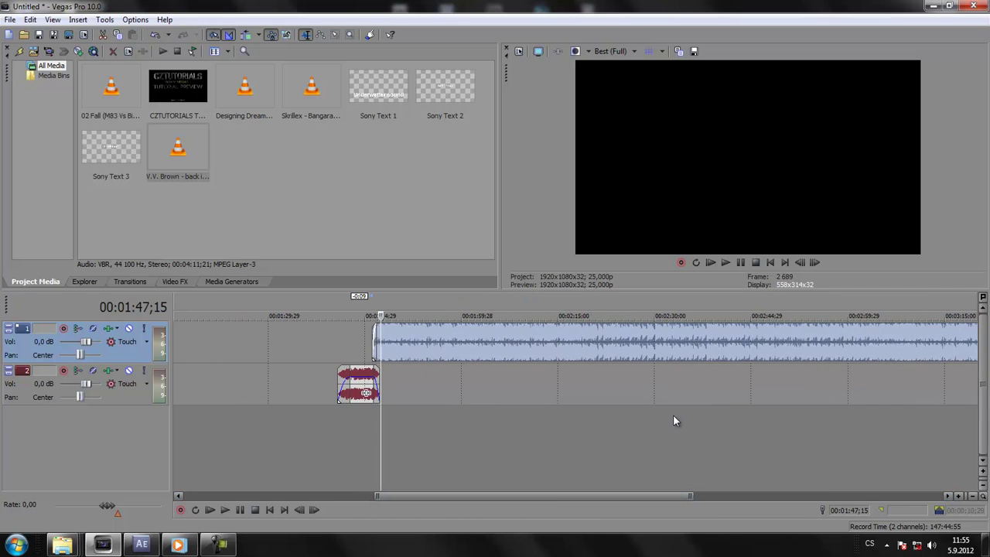